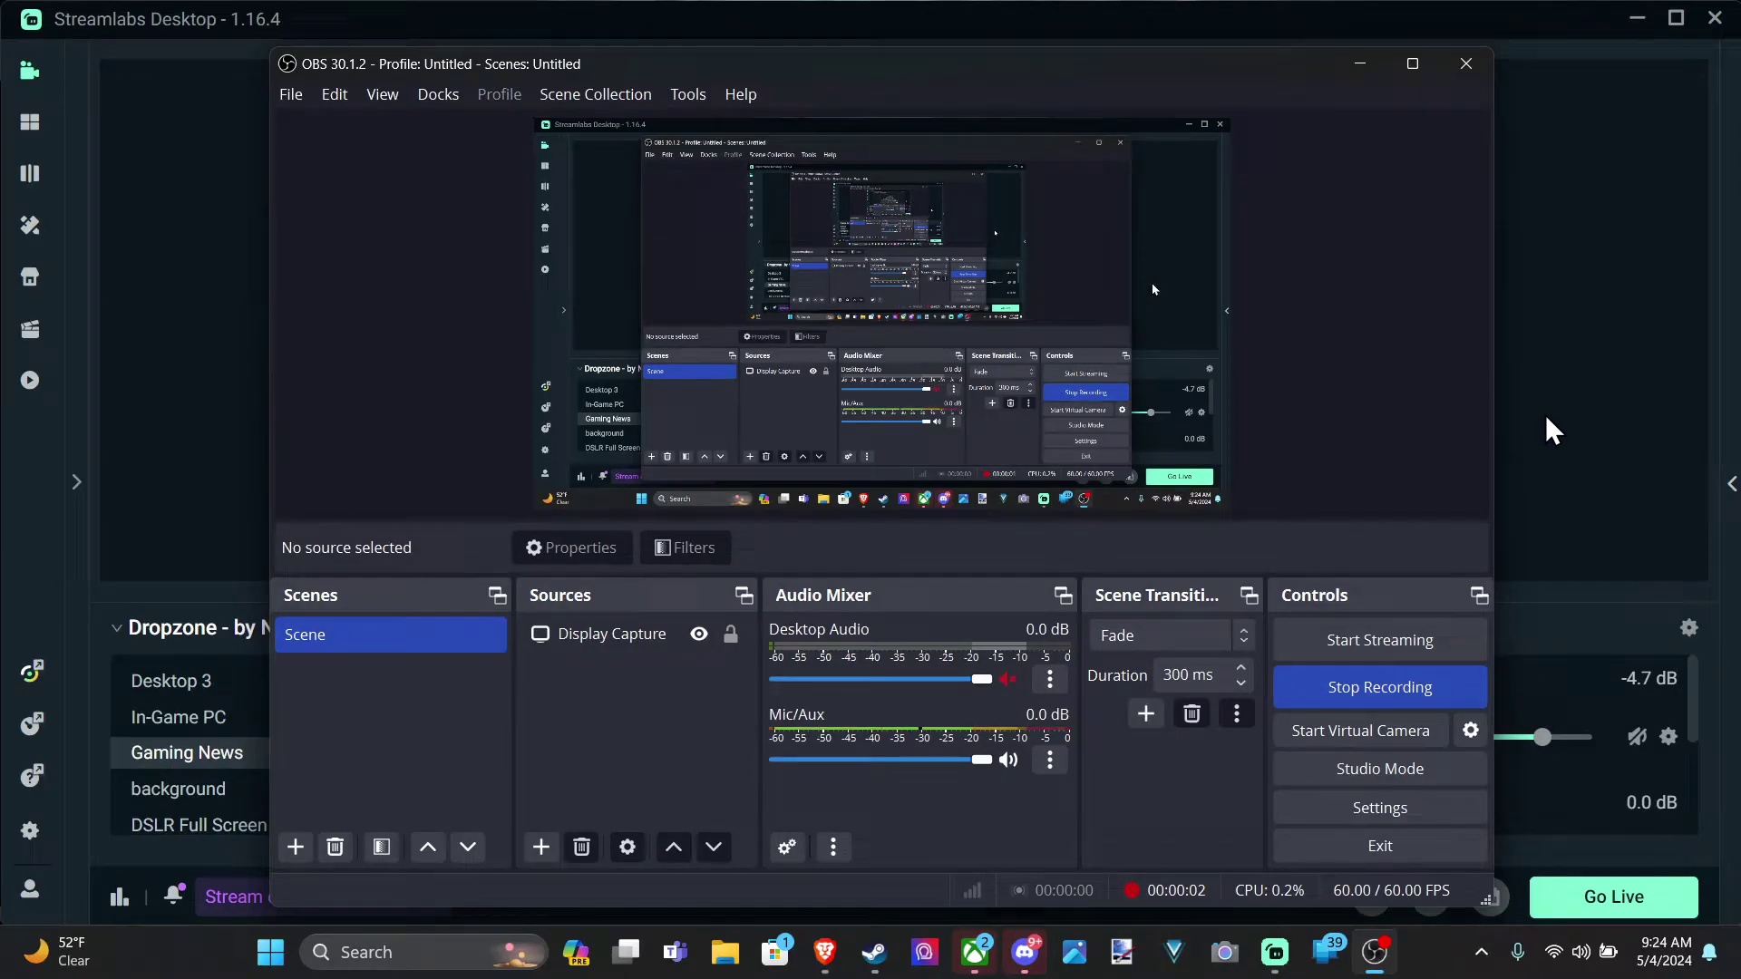
# Leave OBS for Streamlabs, switch to the In-Game PC scene, then back to Gaming News.
pyautogui.click(1551, 430)
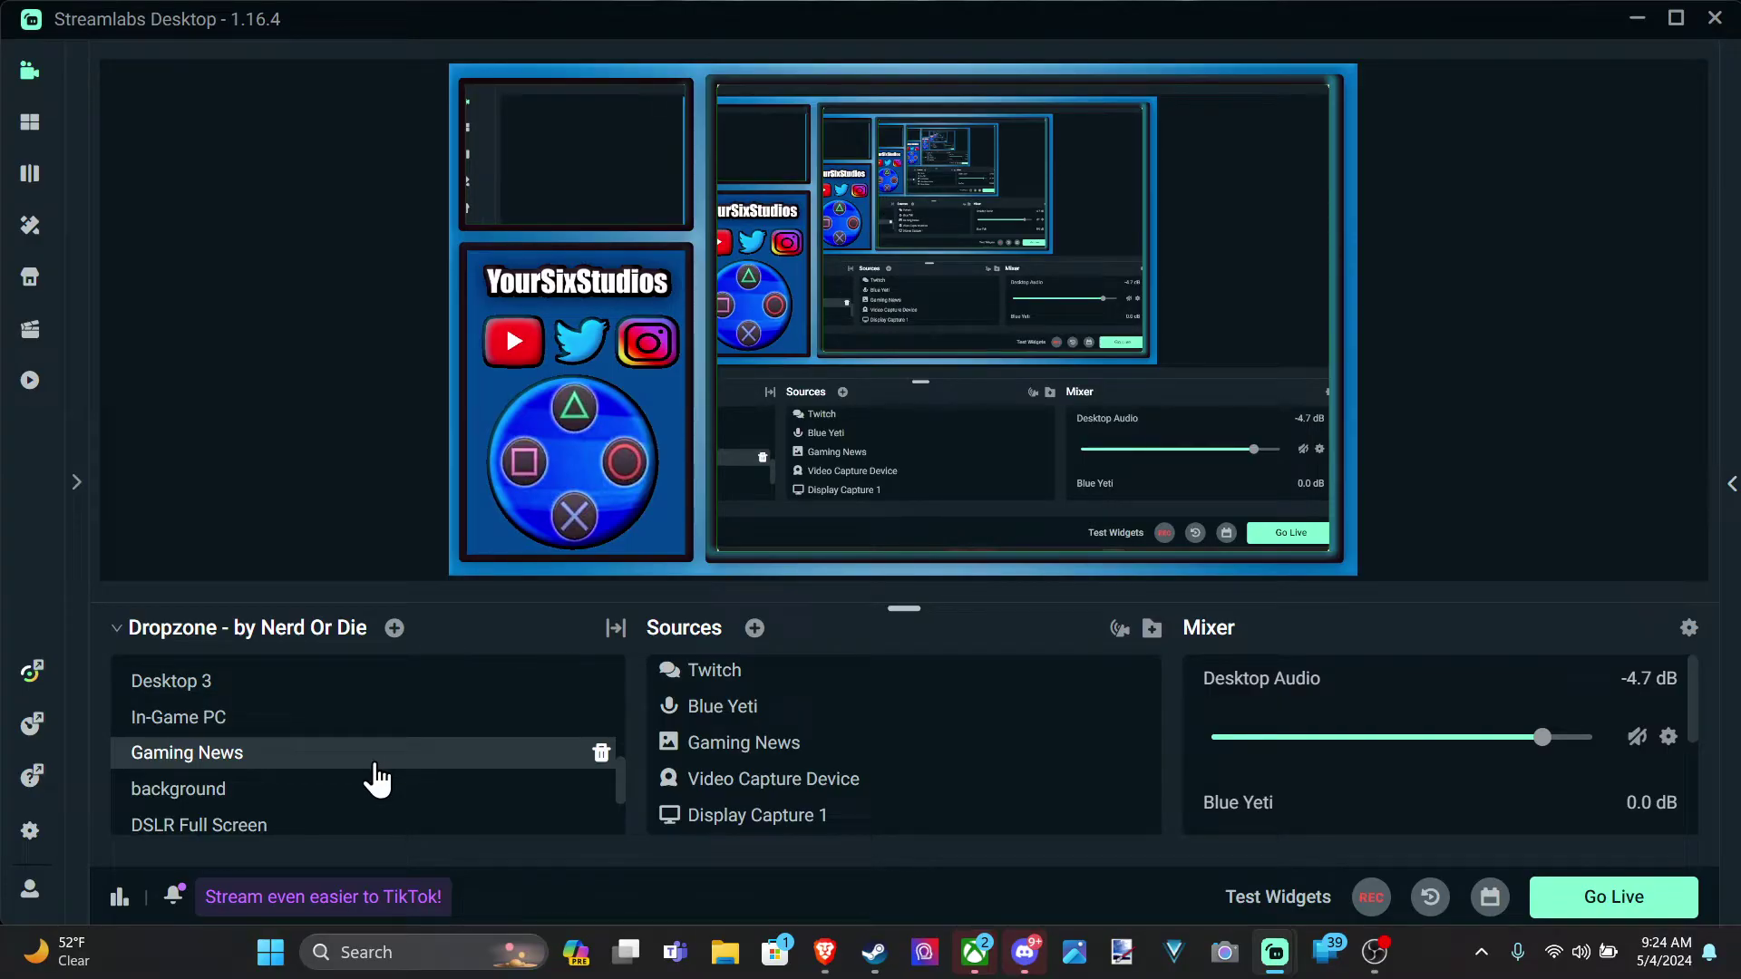
pyautogui.moveTo(253, 717)
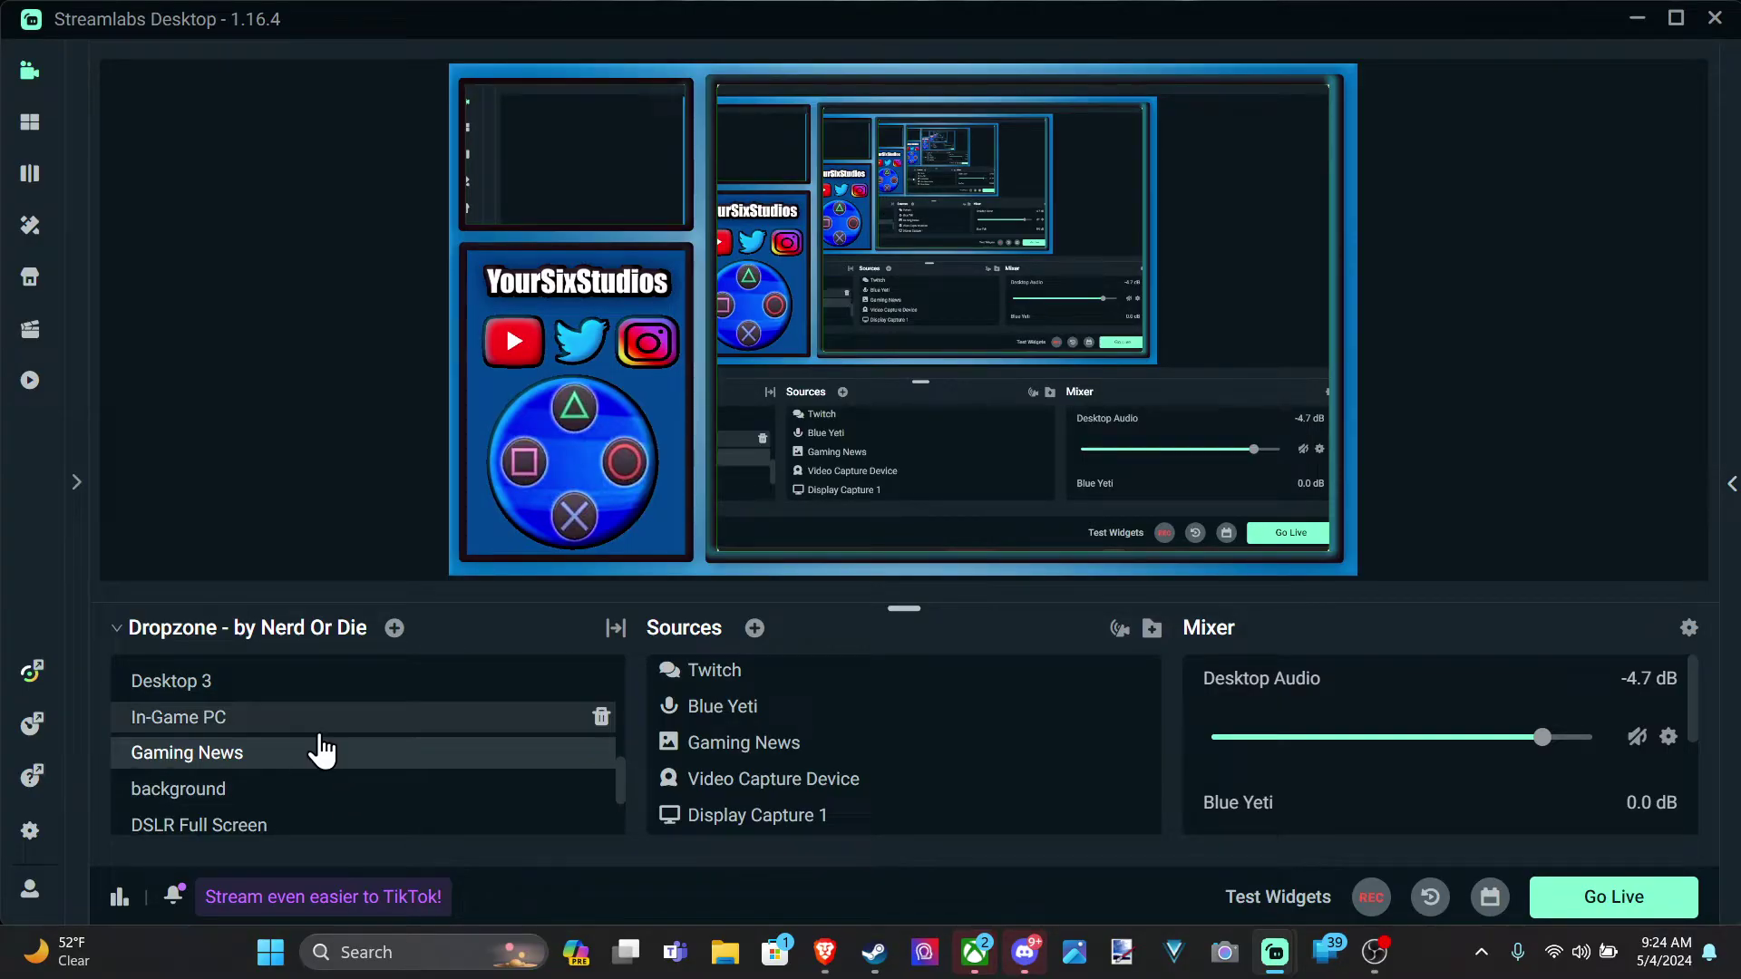
pyautogui.click(254, 728)
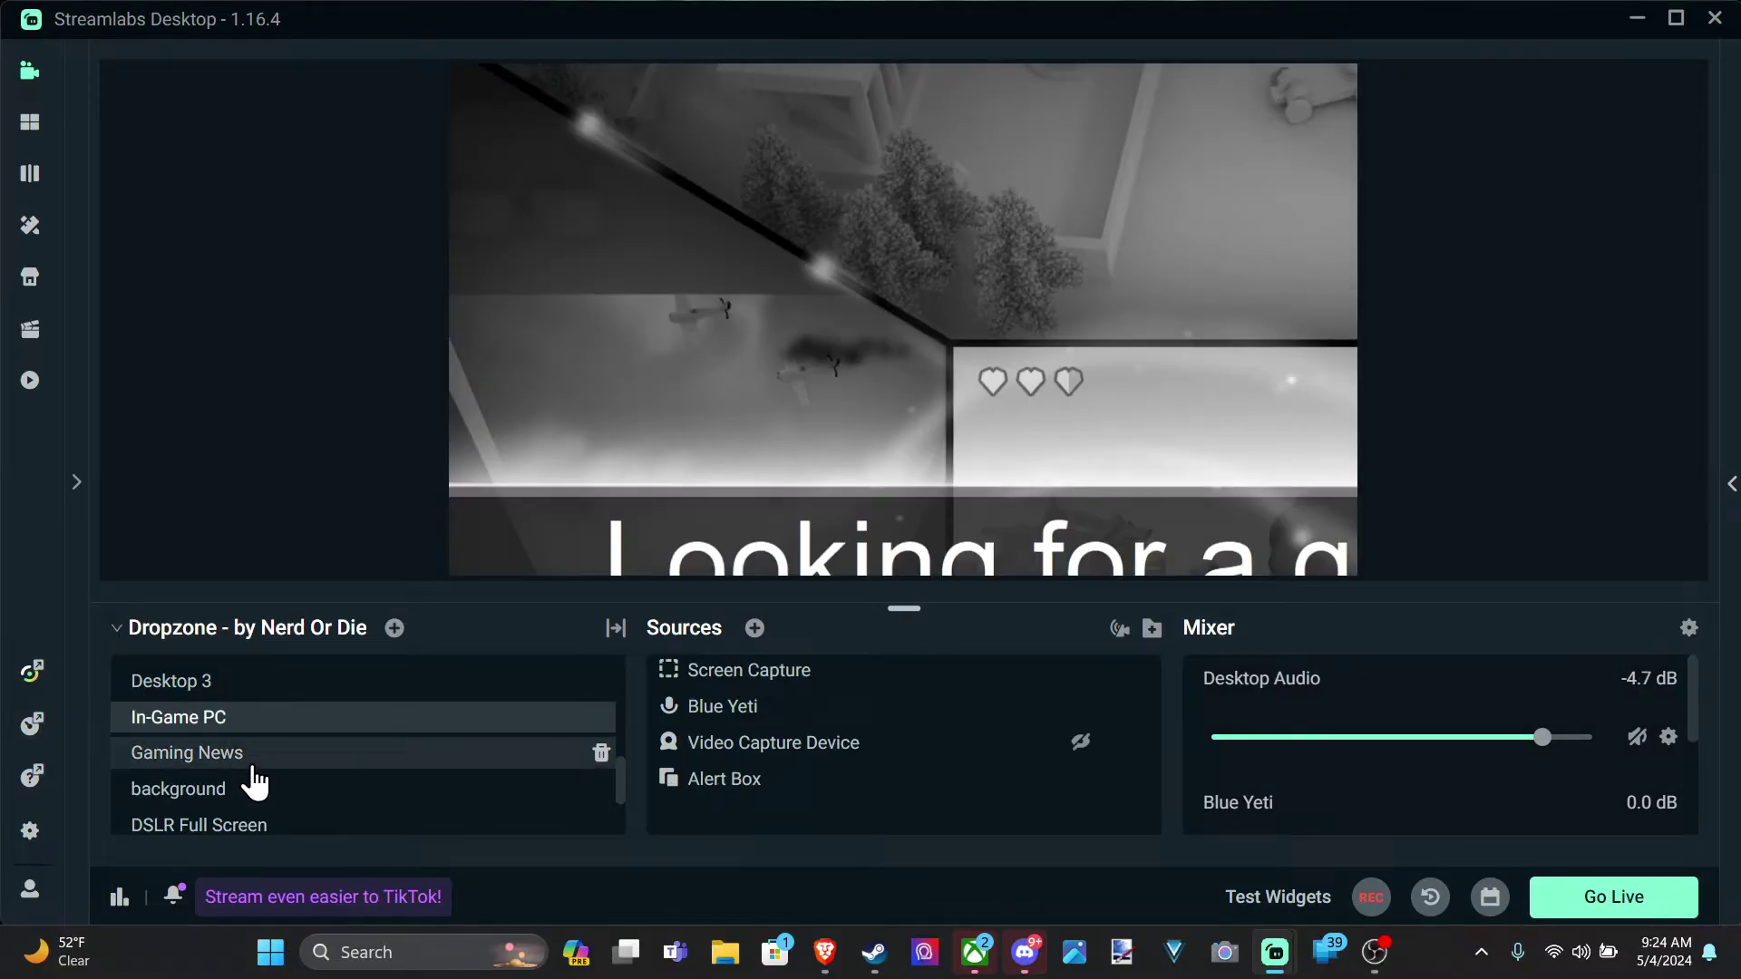
pyautogui.click(251, 761)
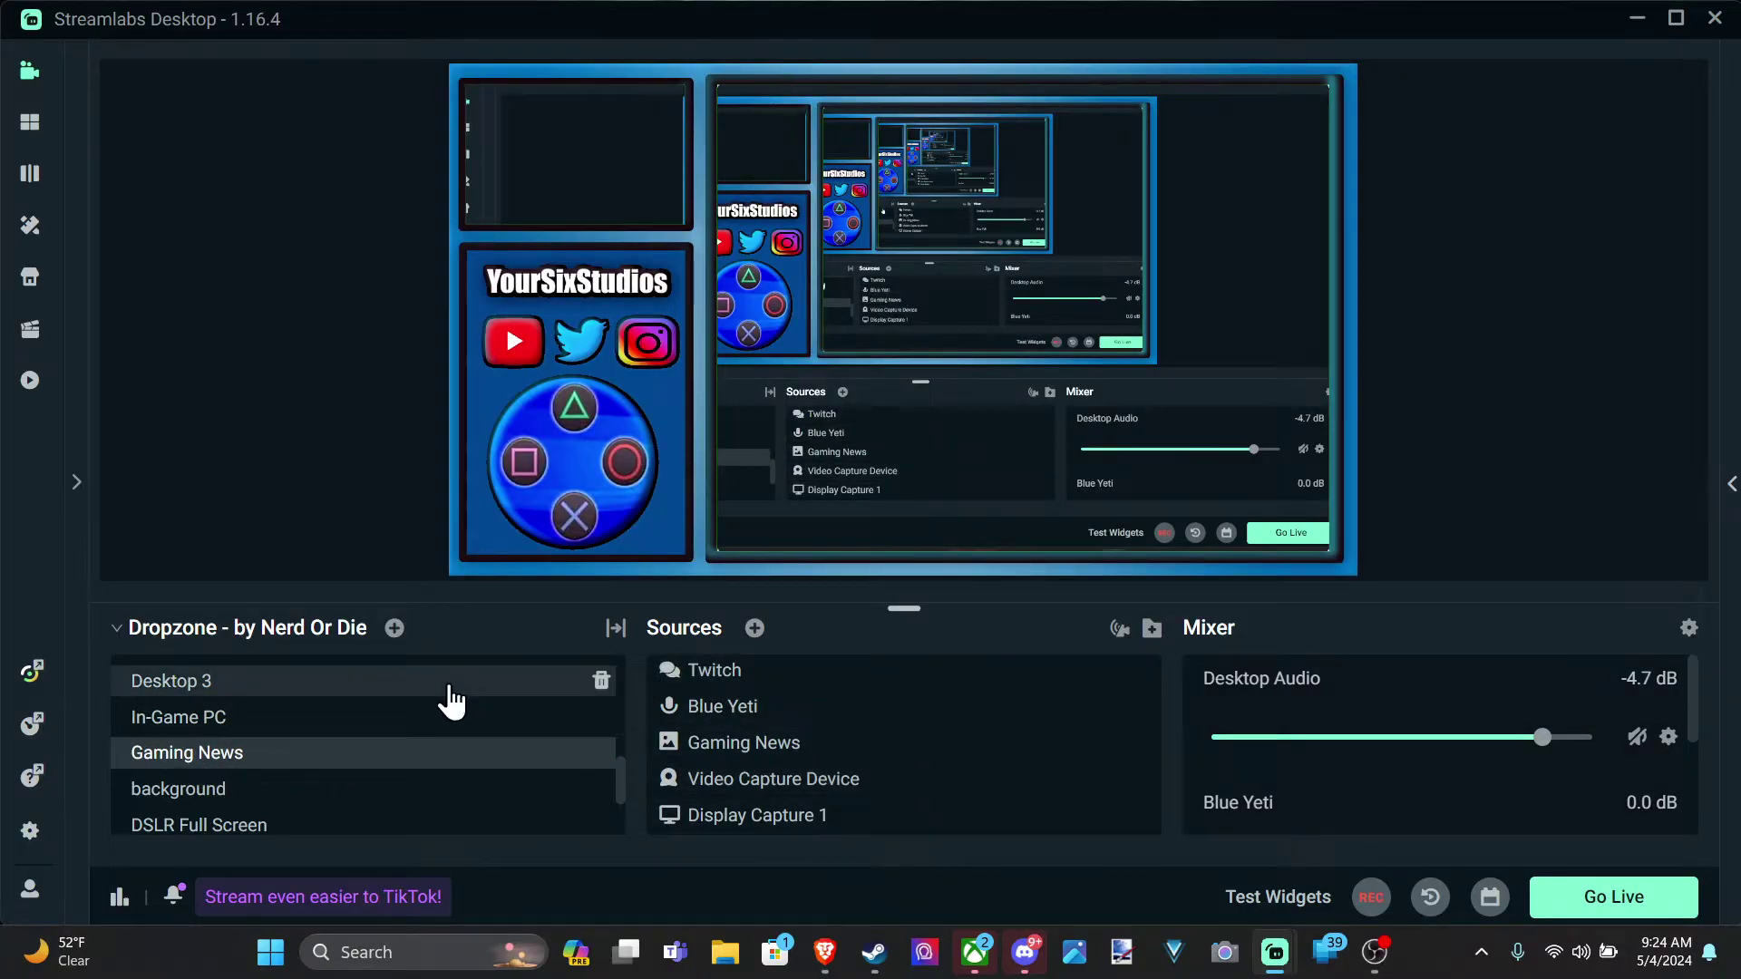
# Add a new Viewer Count widget source to Gaming News and name it 'Twitch'.
pyautogui.click(755, 630)
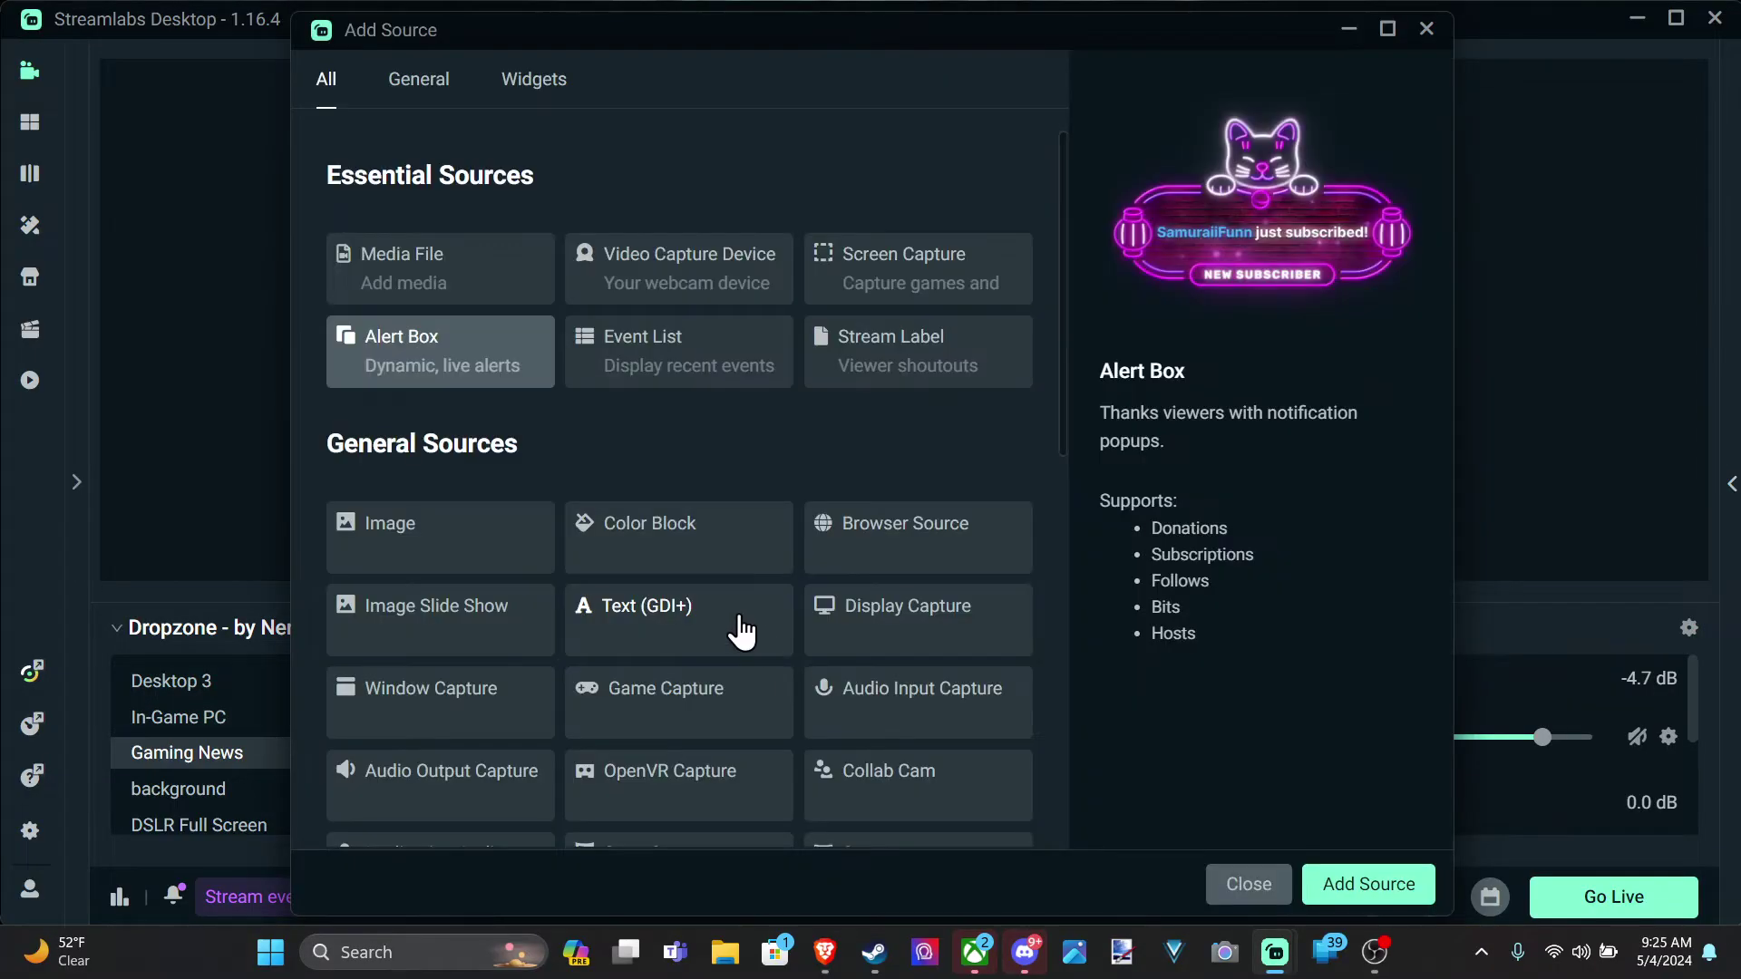
pyautogui.click(527, 98)
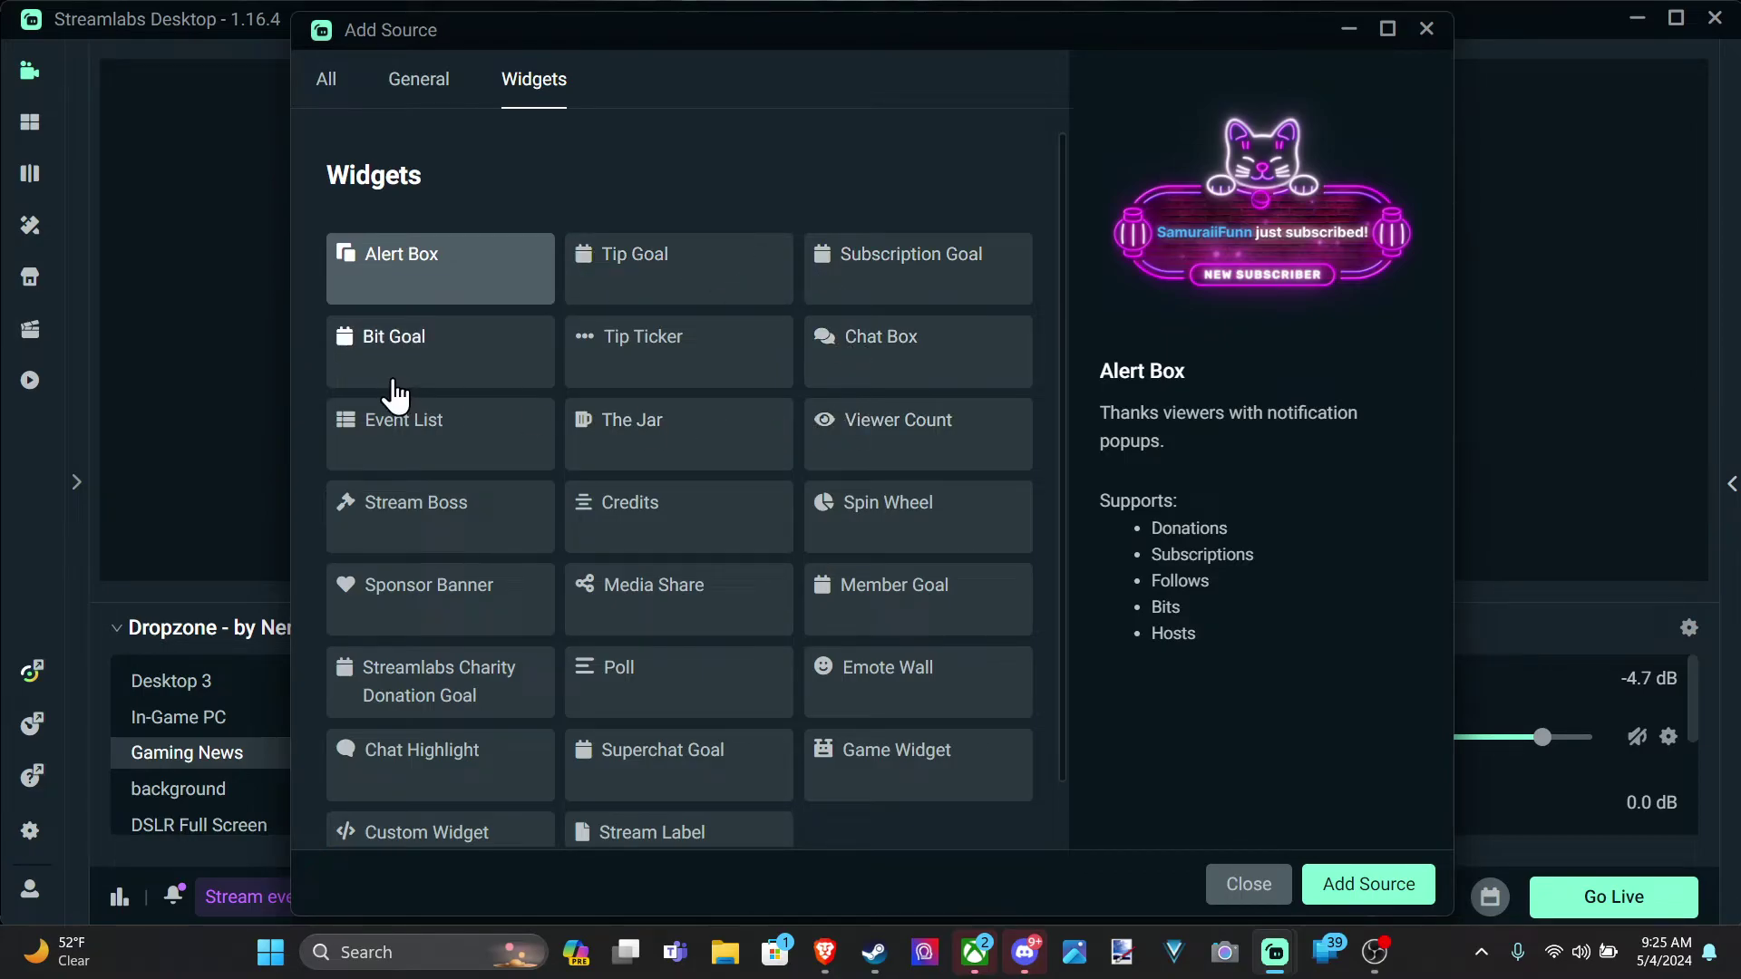
pyautogui.click(883, 454)
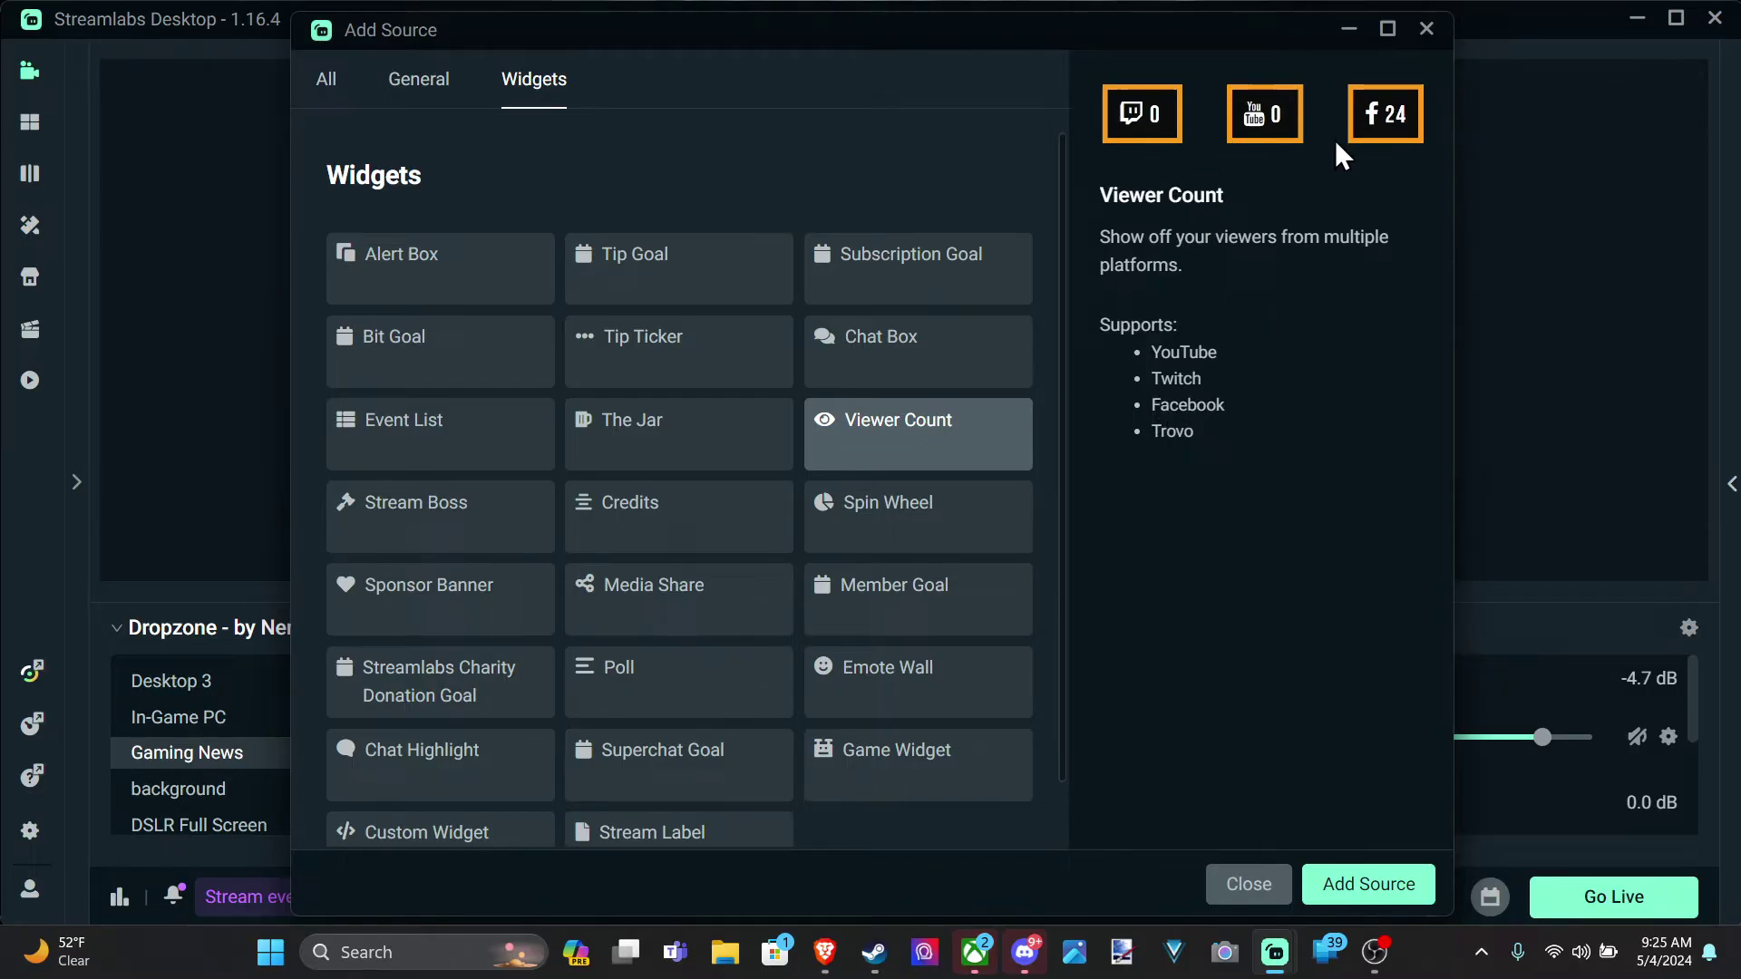
pyautogui.click(1346, 892)
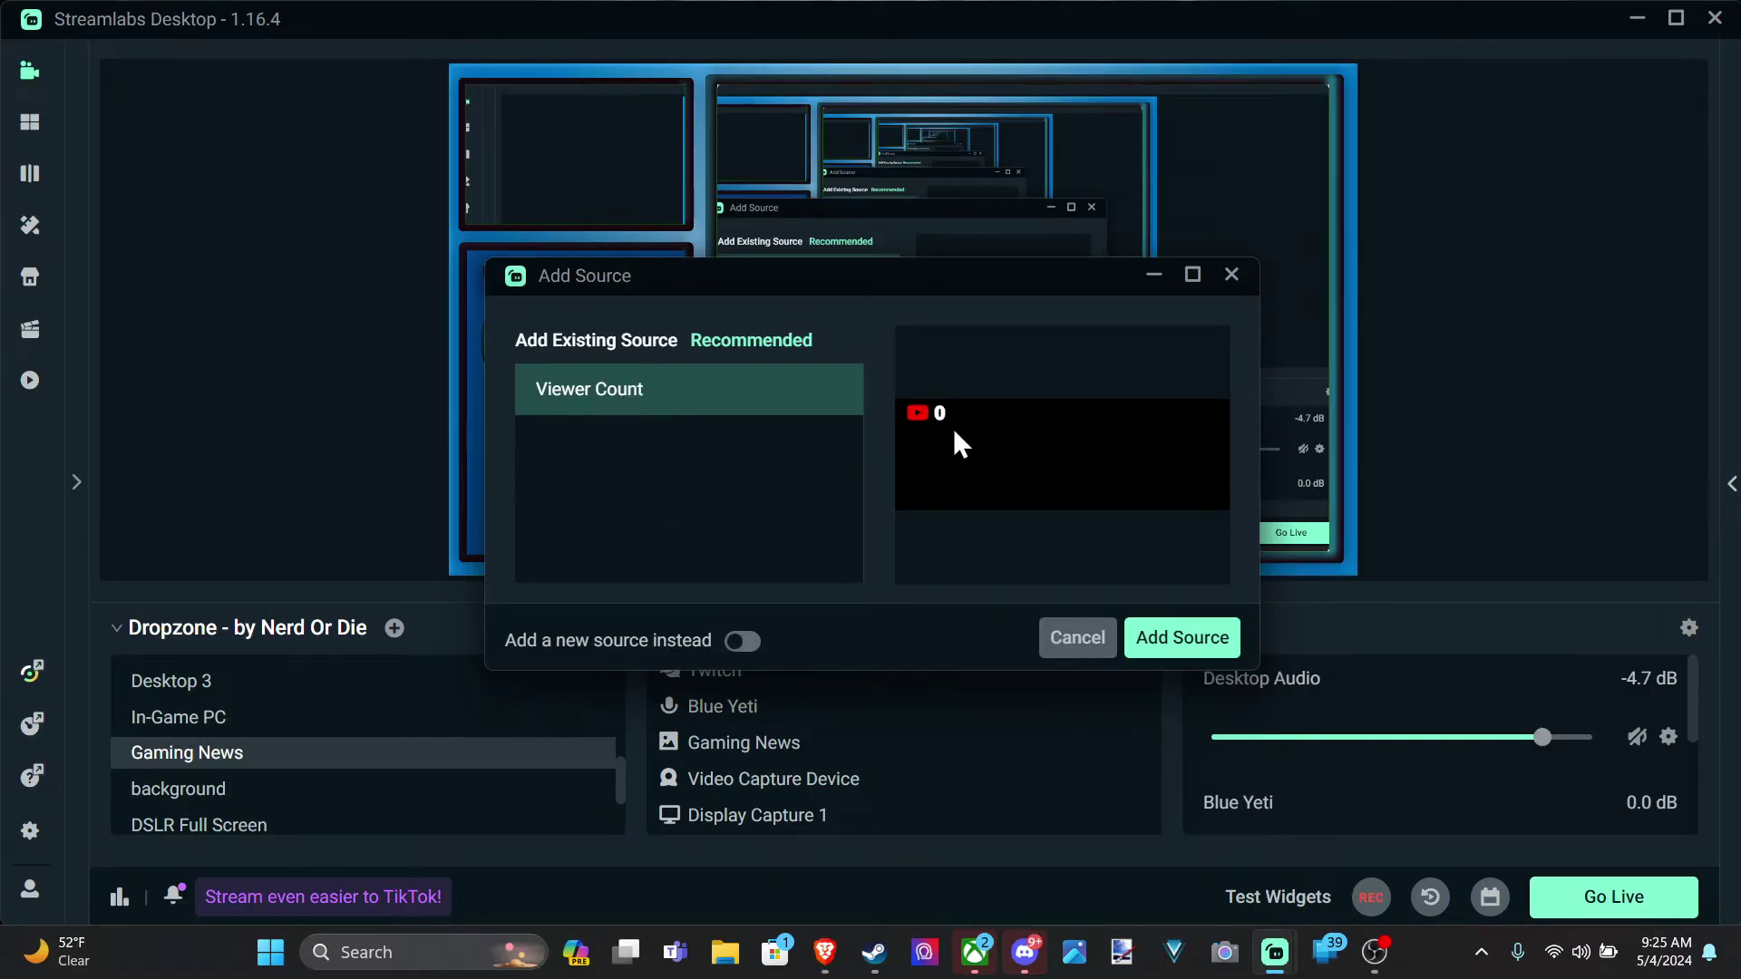
pyautogui.click(745, 642)
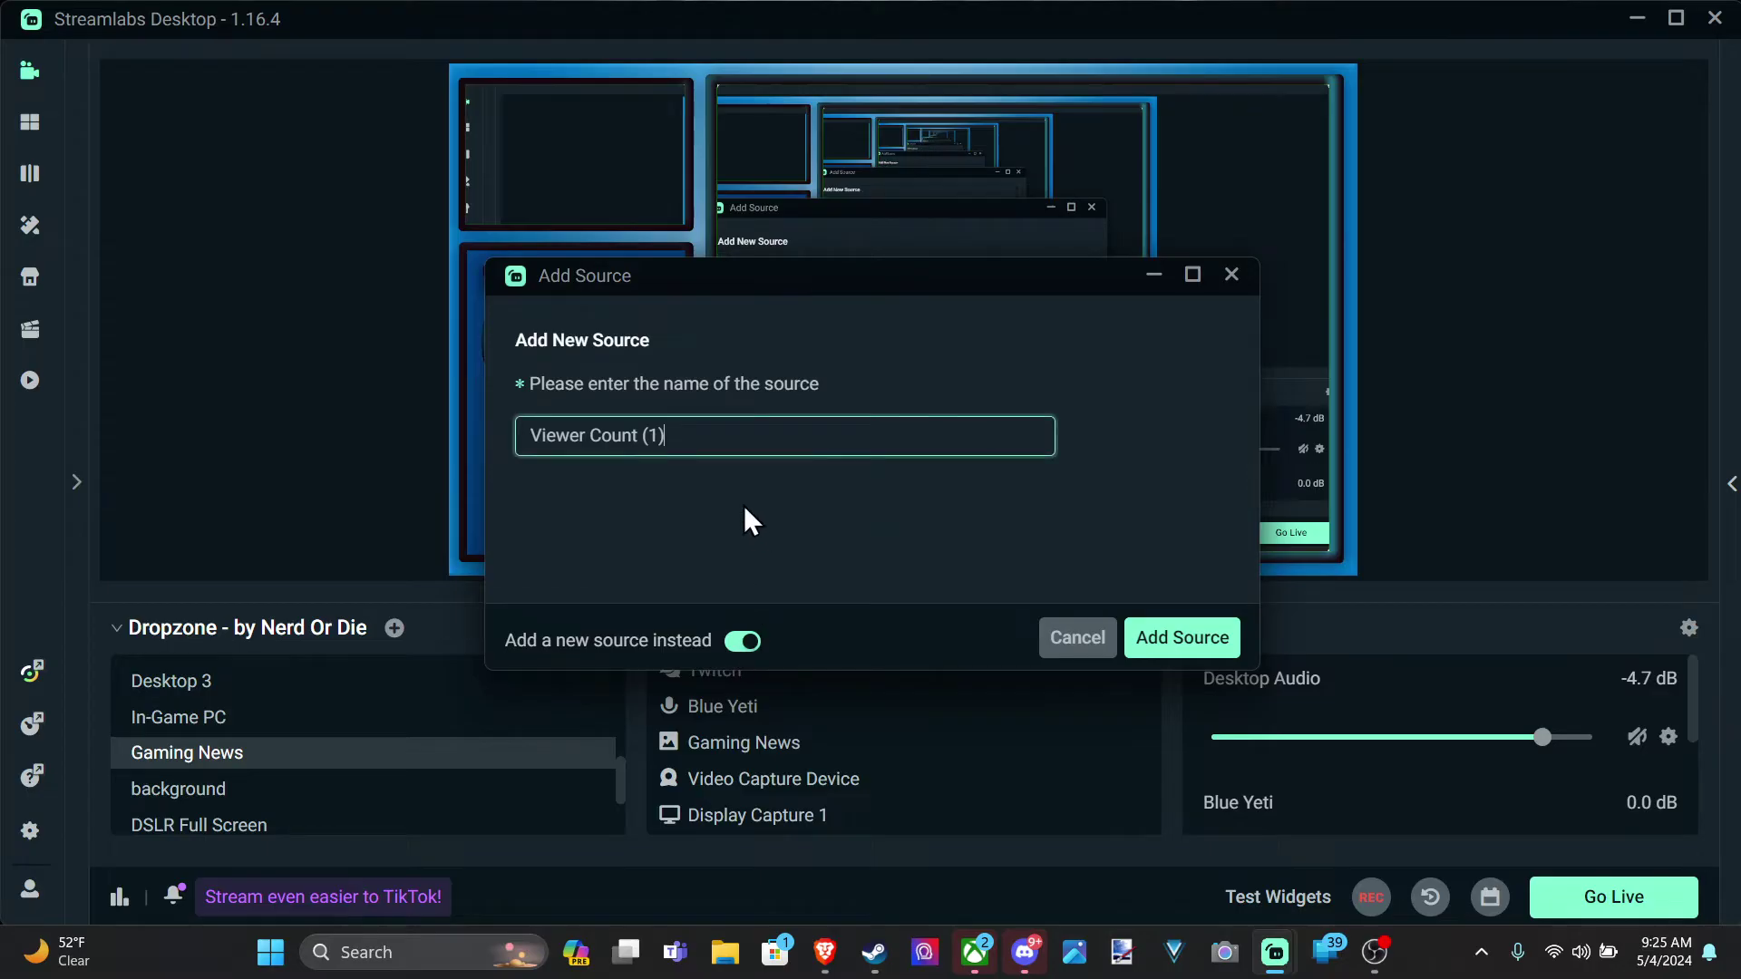
pyautogui.moveTo(692, 442); pyautogui.dragTo(196, 364)
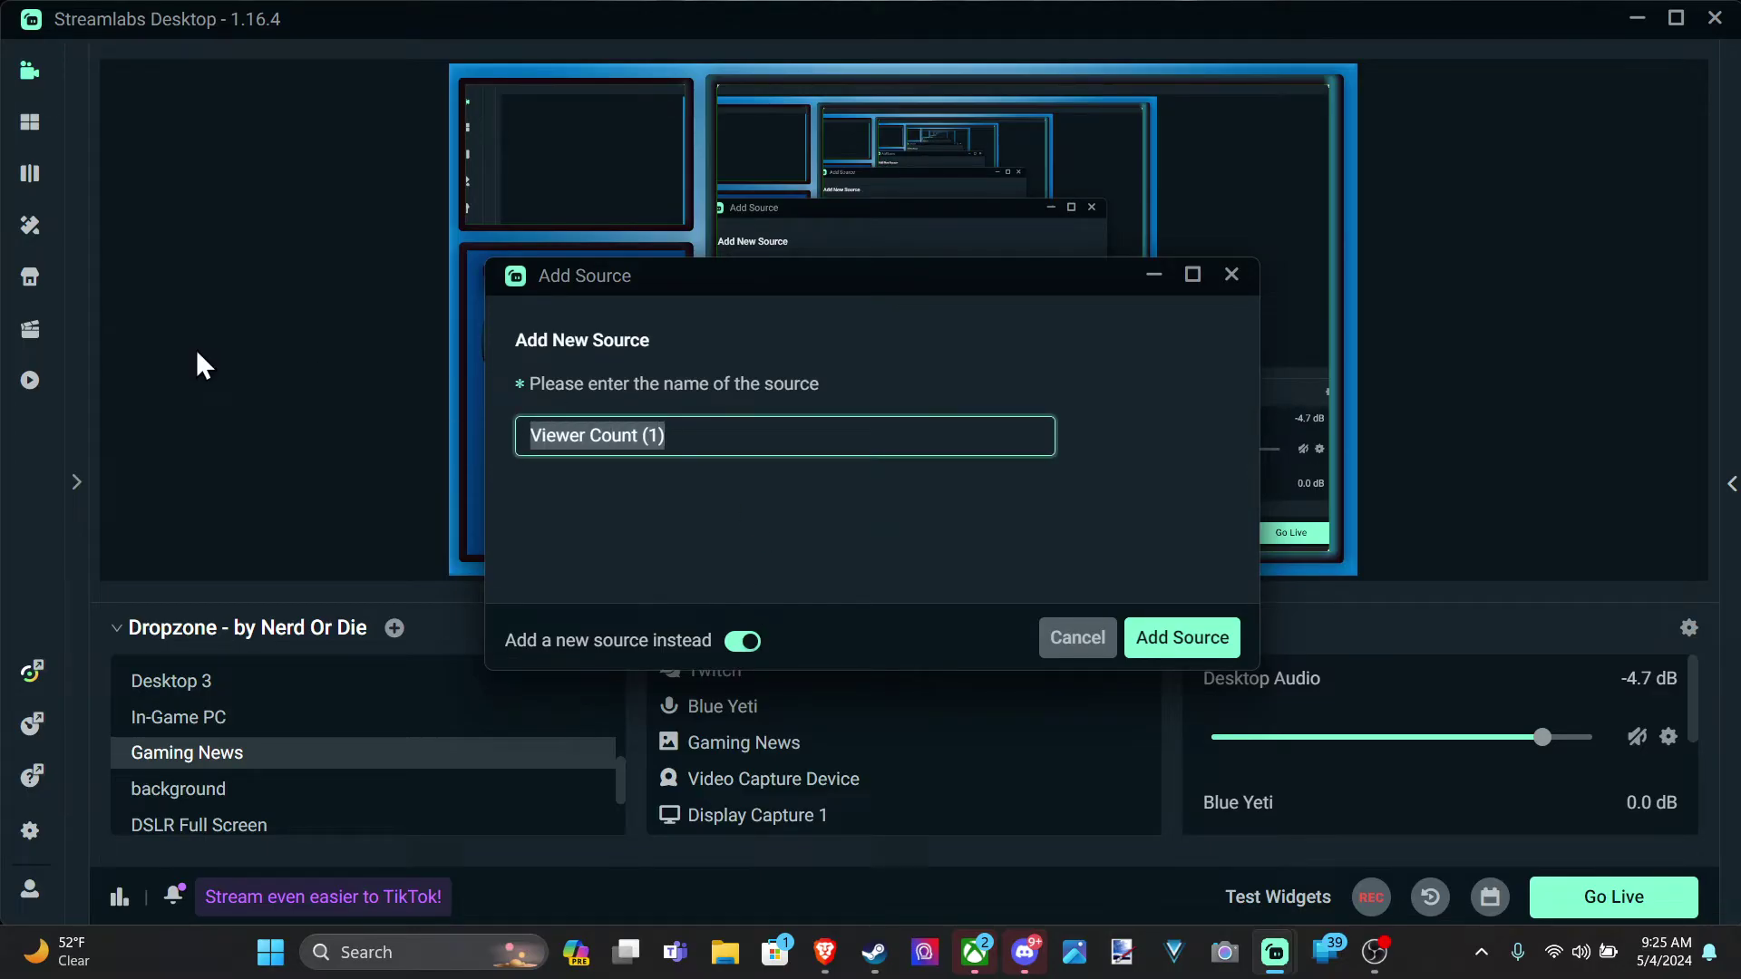
pyautogui.write('Twitch')
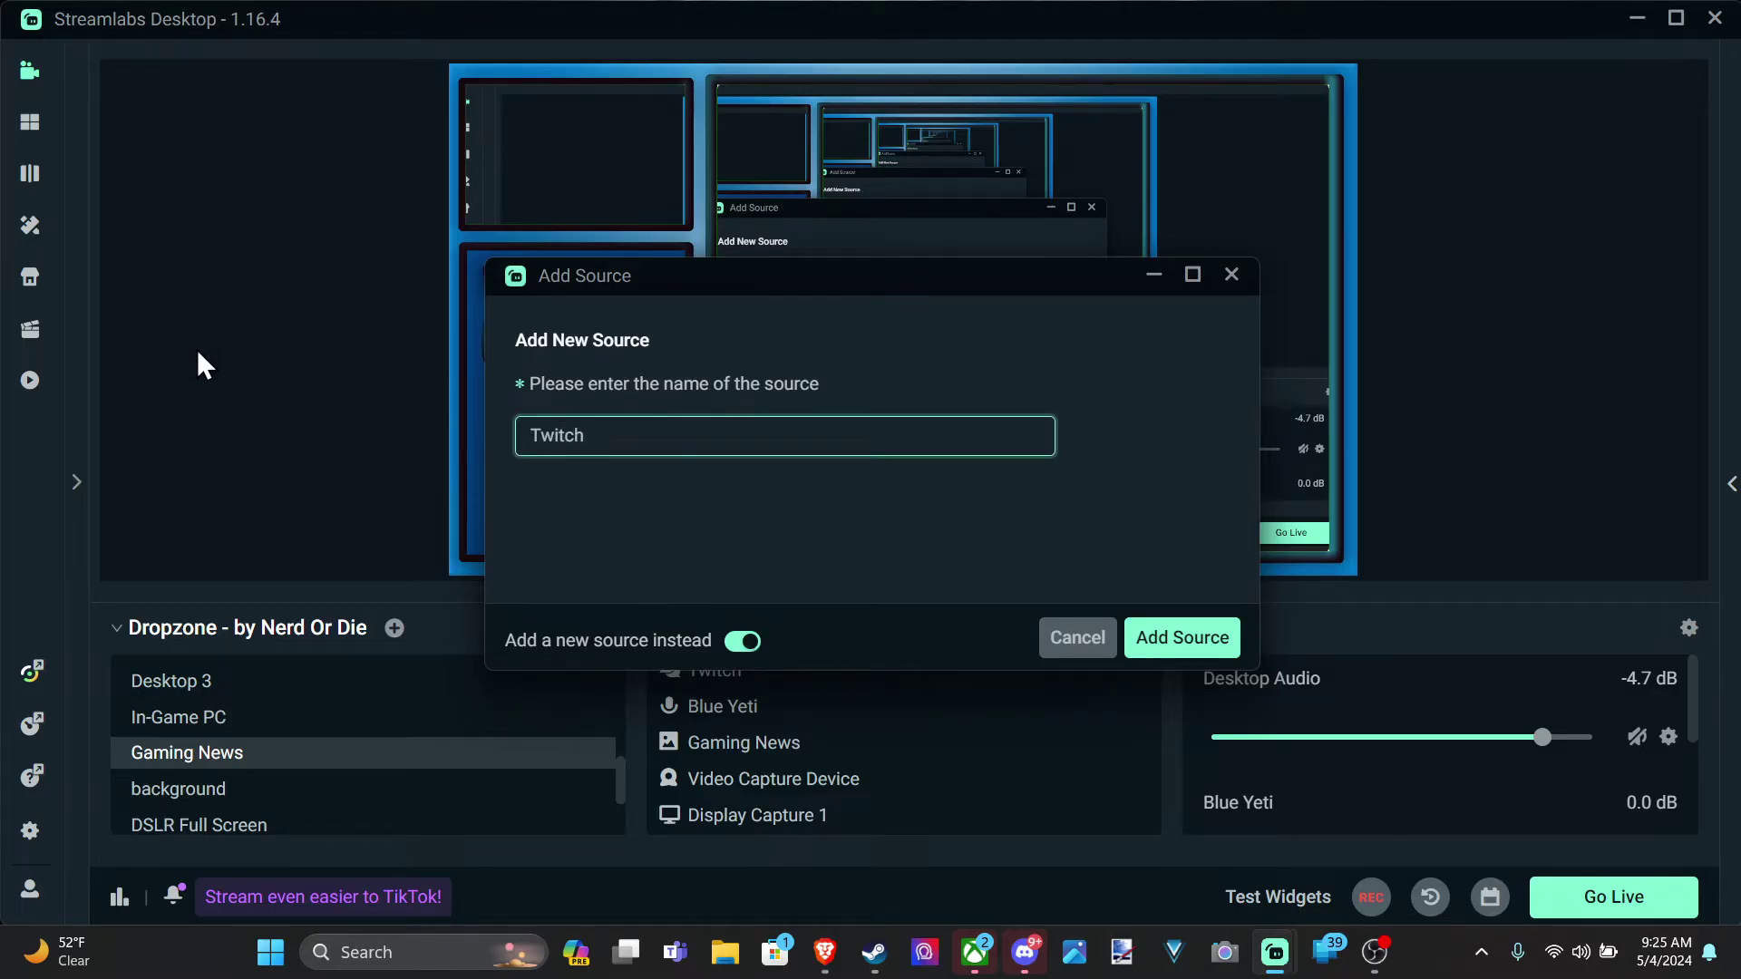
# Create the Twitch widget, tick Twitch and Facebook Viewers, and expand Browser Settings and Custom Code.
pyautogui.click(1141, 647)
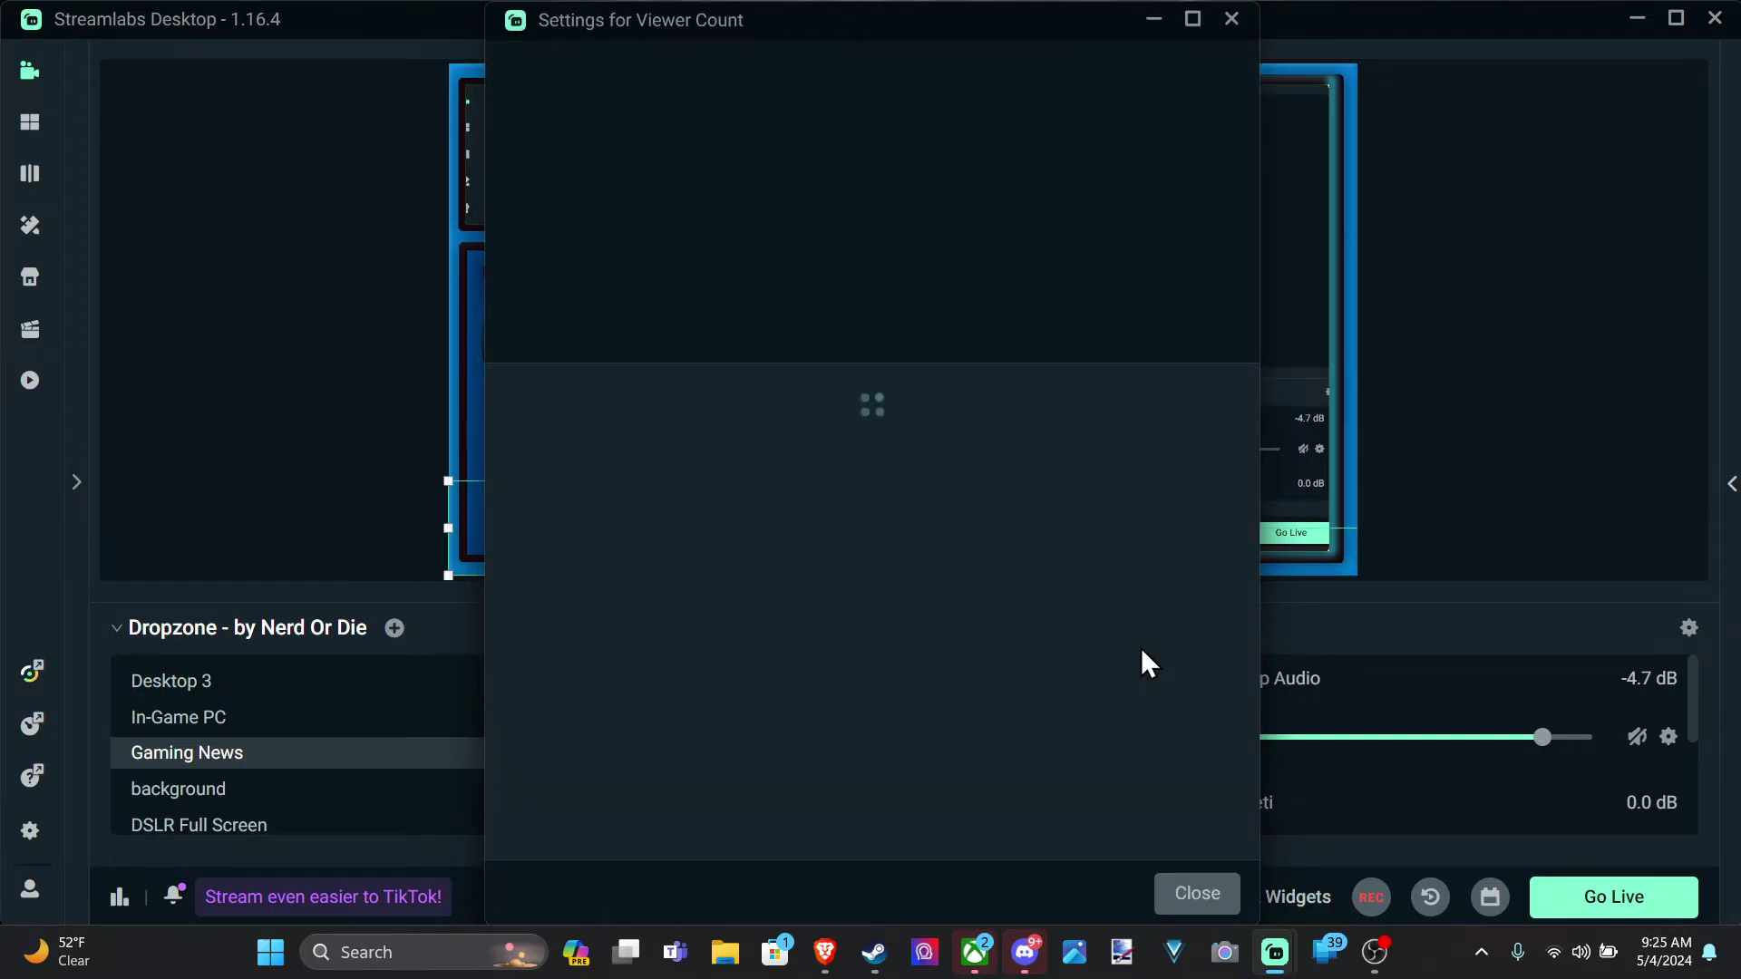
pyautogui.click(757, 423)
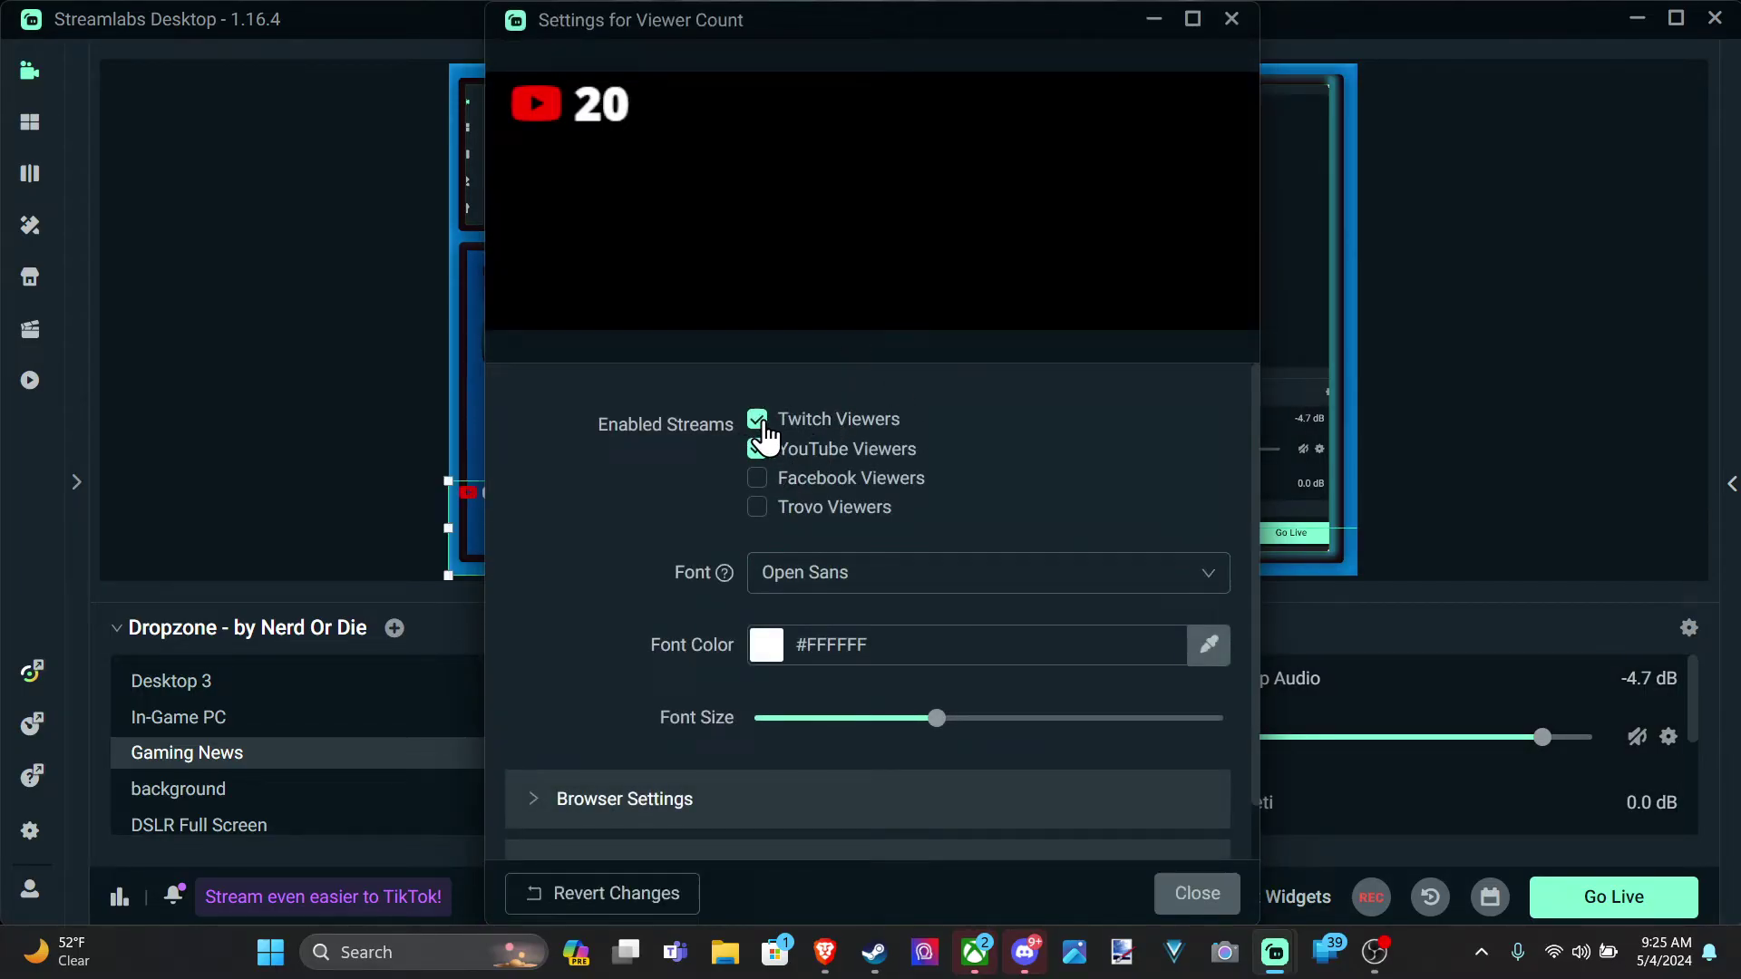
pyautogui.click(761, 480)
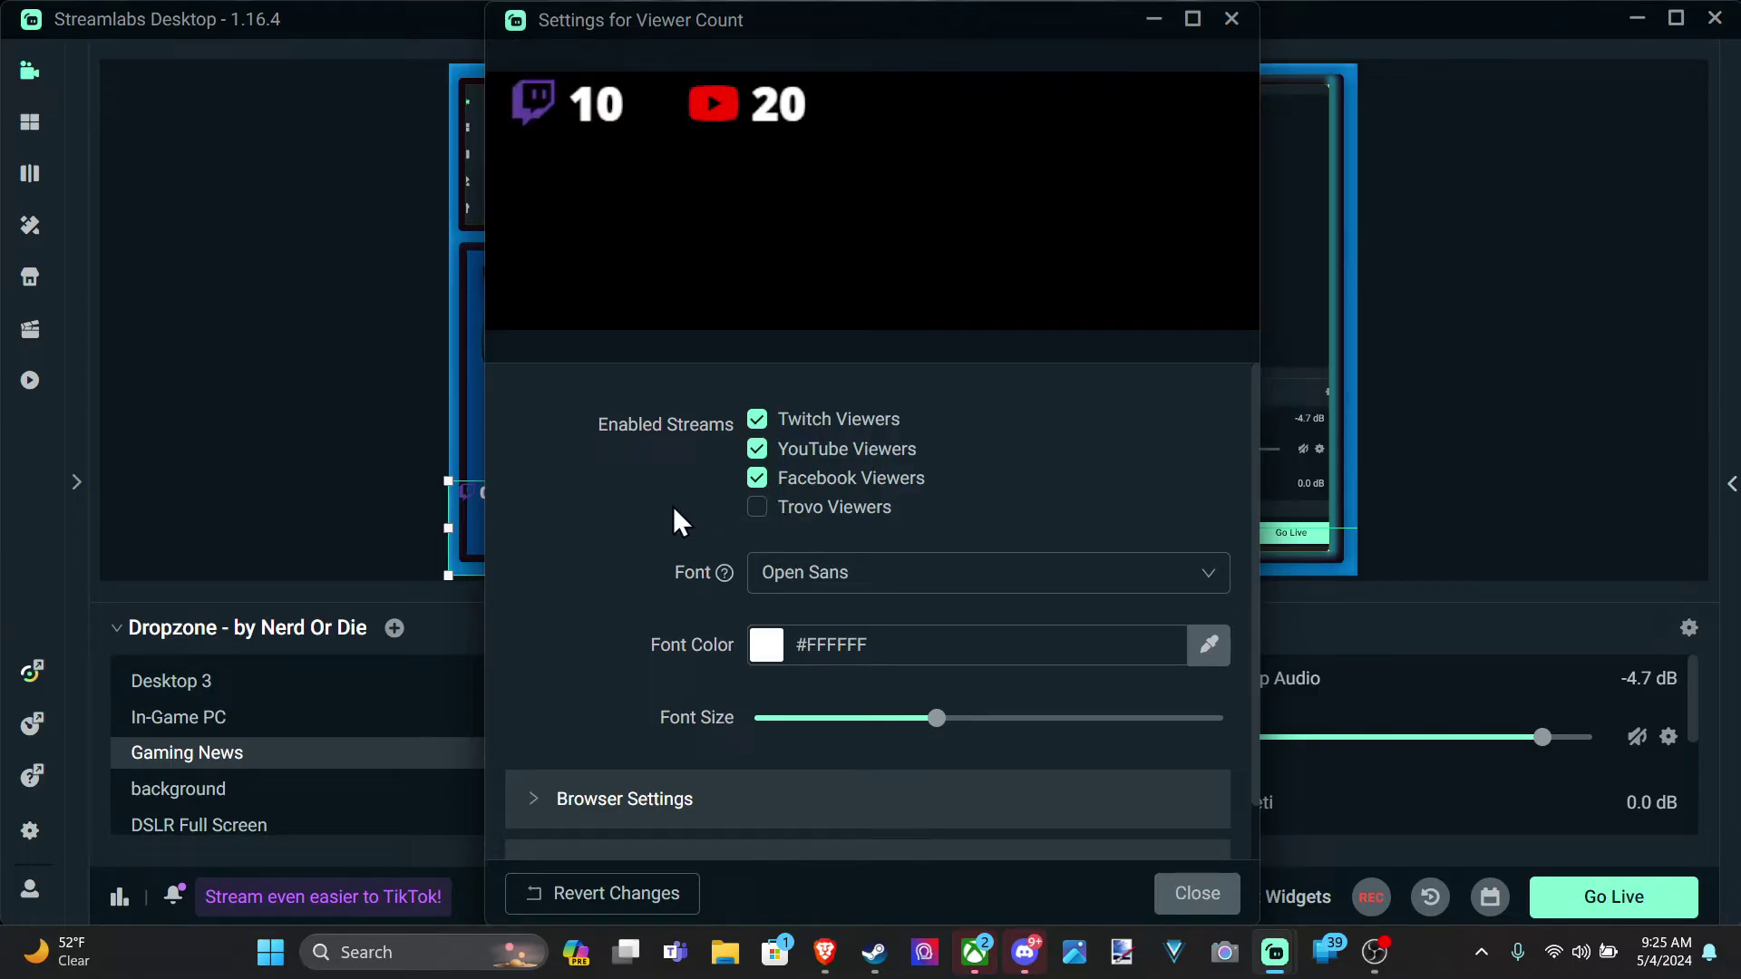
pyautogui.scroll(-1, 677, 506)
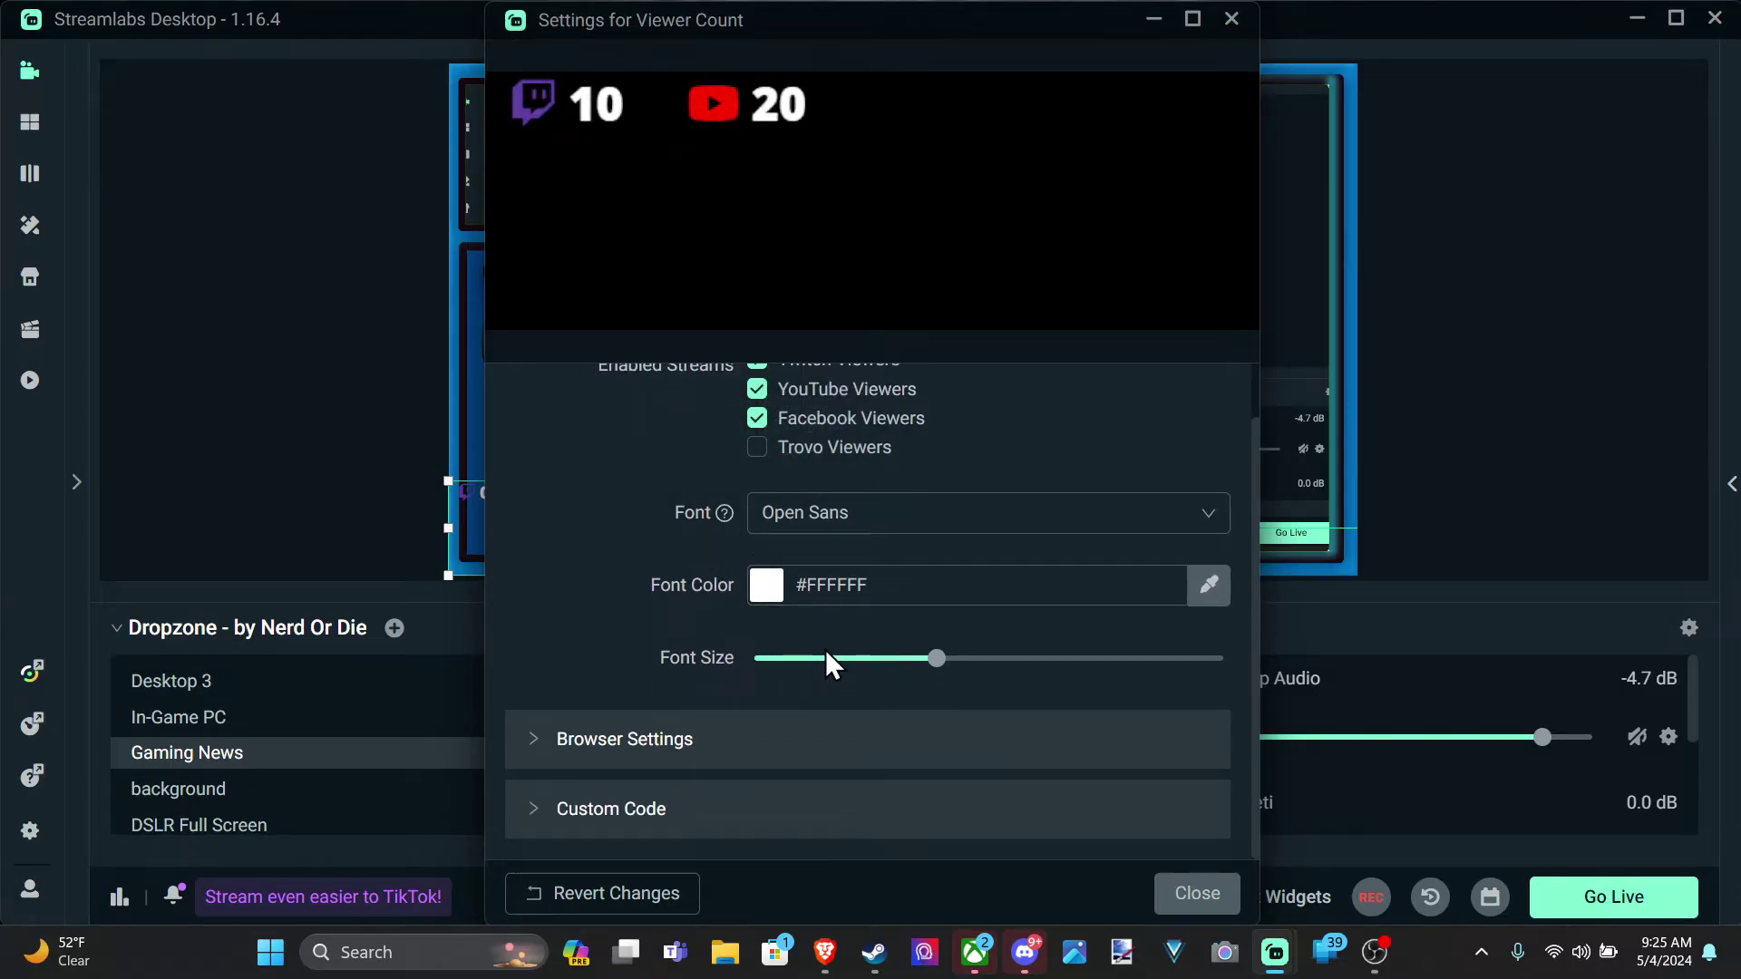
pyautogui.click(532, 752)
pyautogui.scroll(-4, 629, 586)
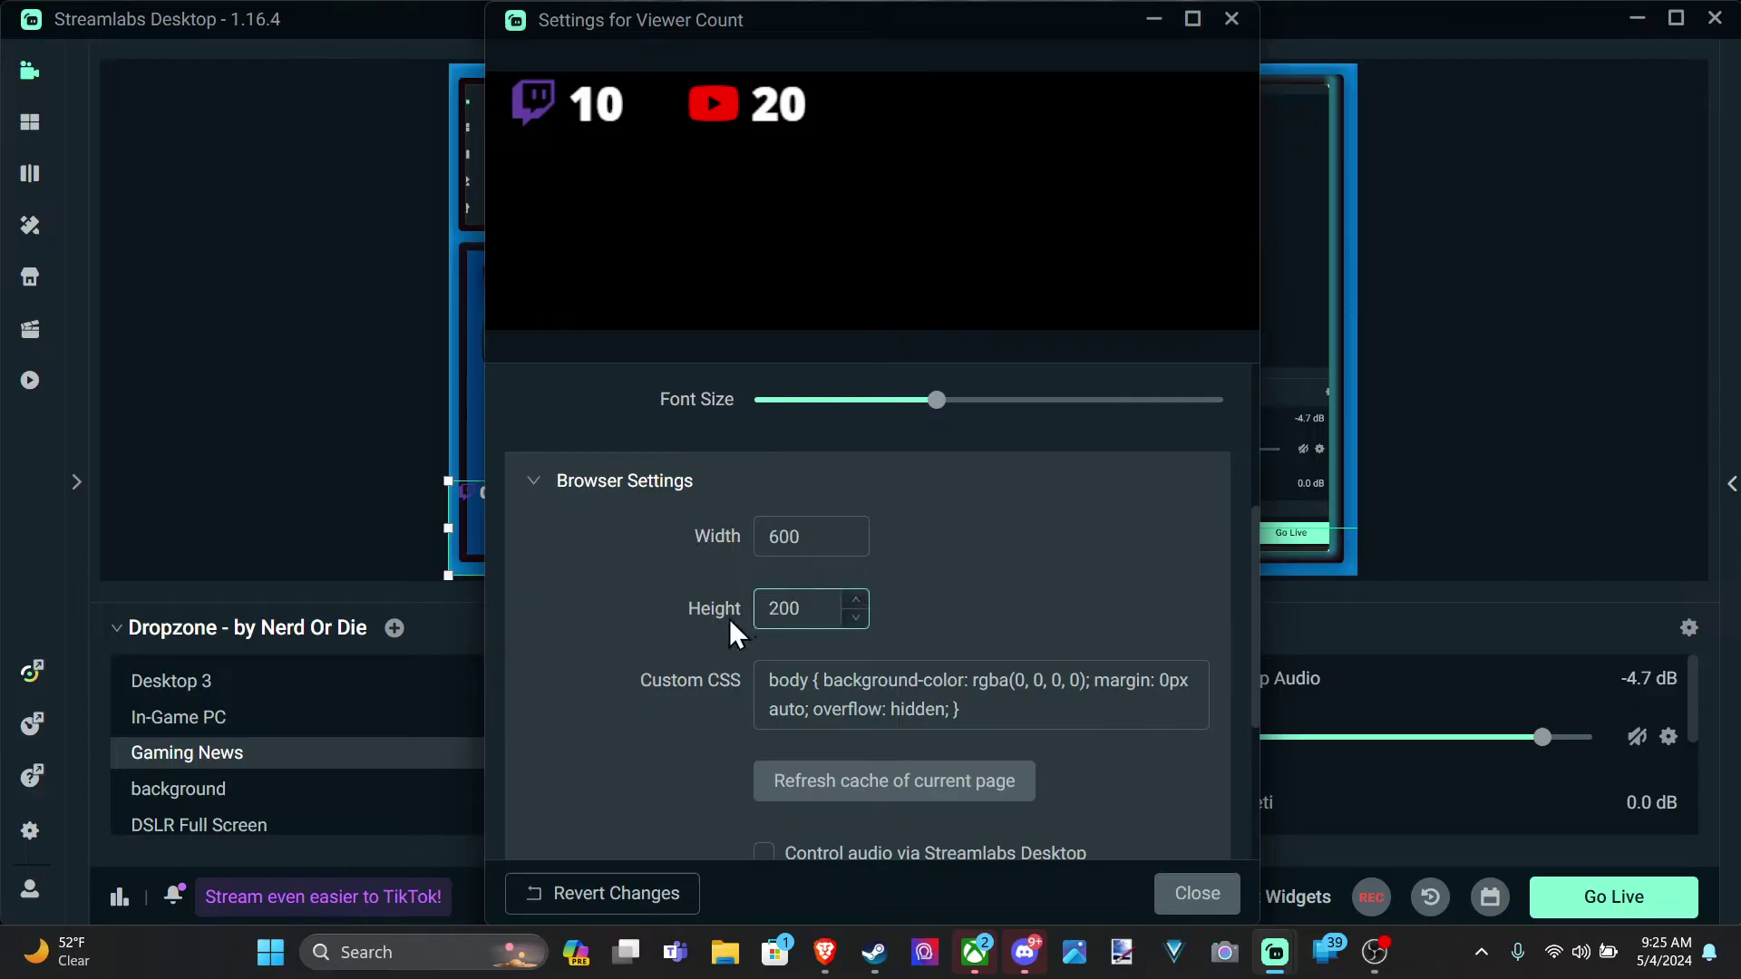
pyautogui.scroll(-2, 721, 625)
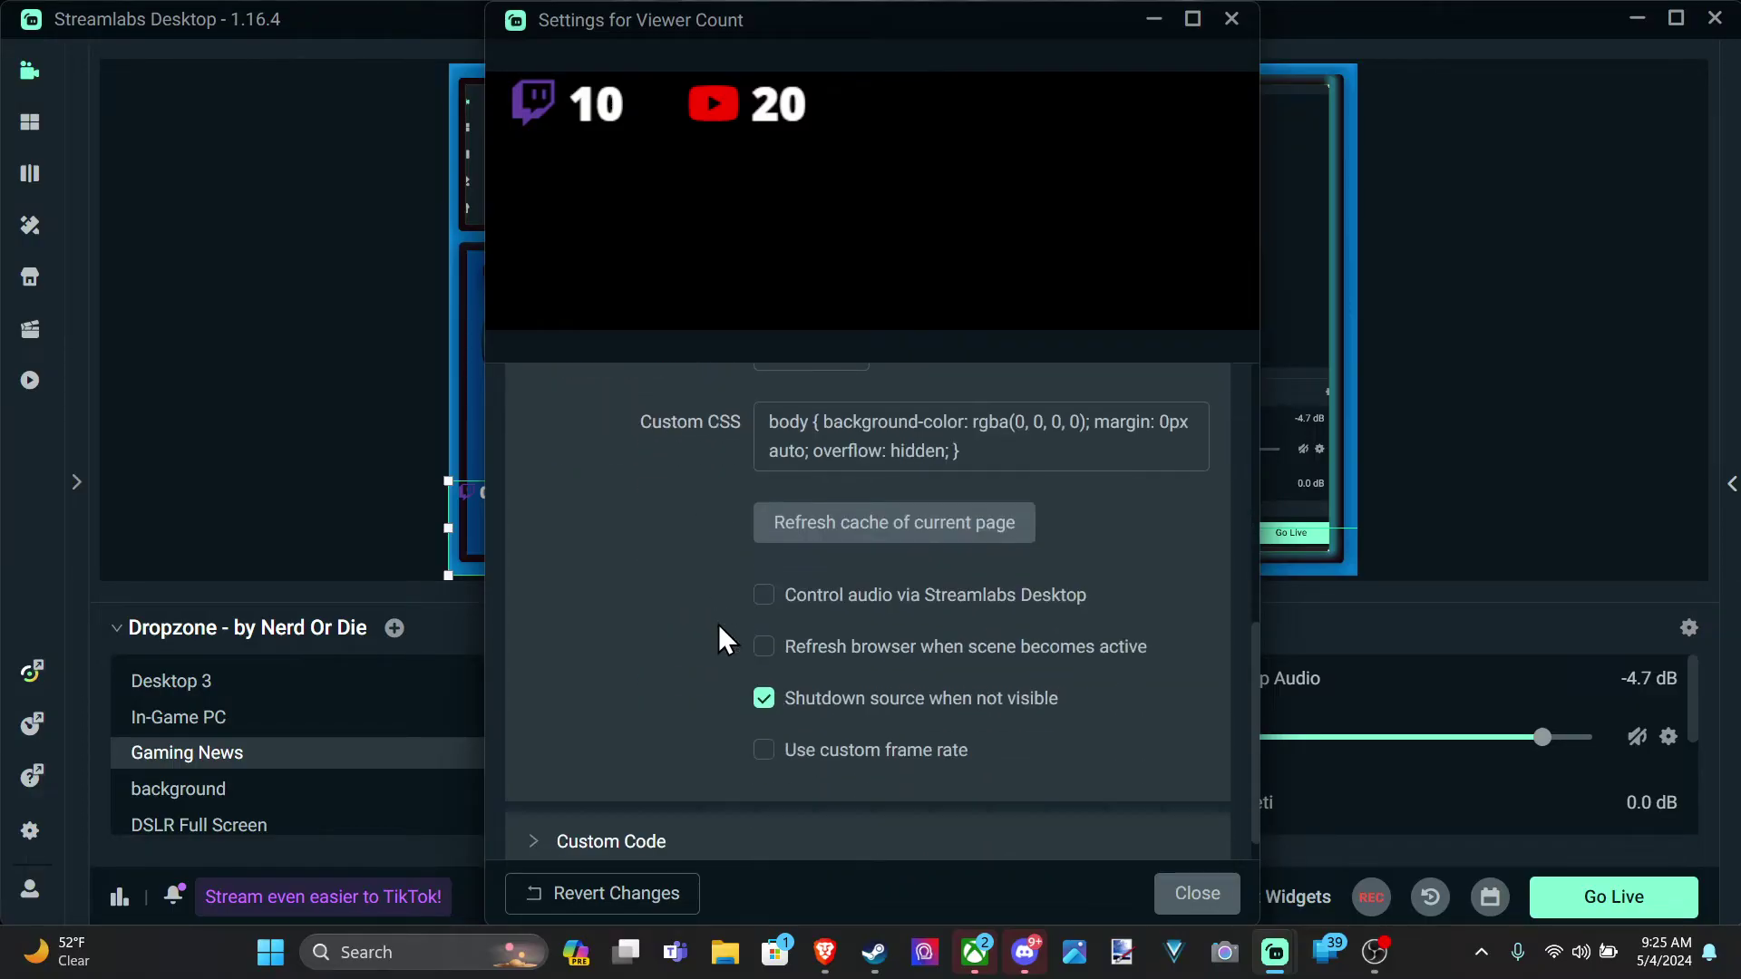
pyautogui.click(558, 819)
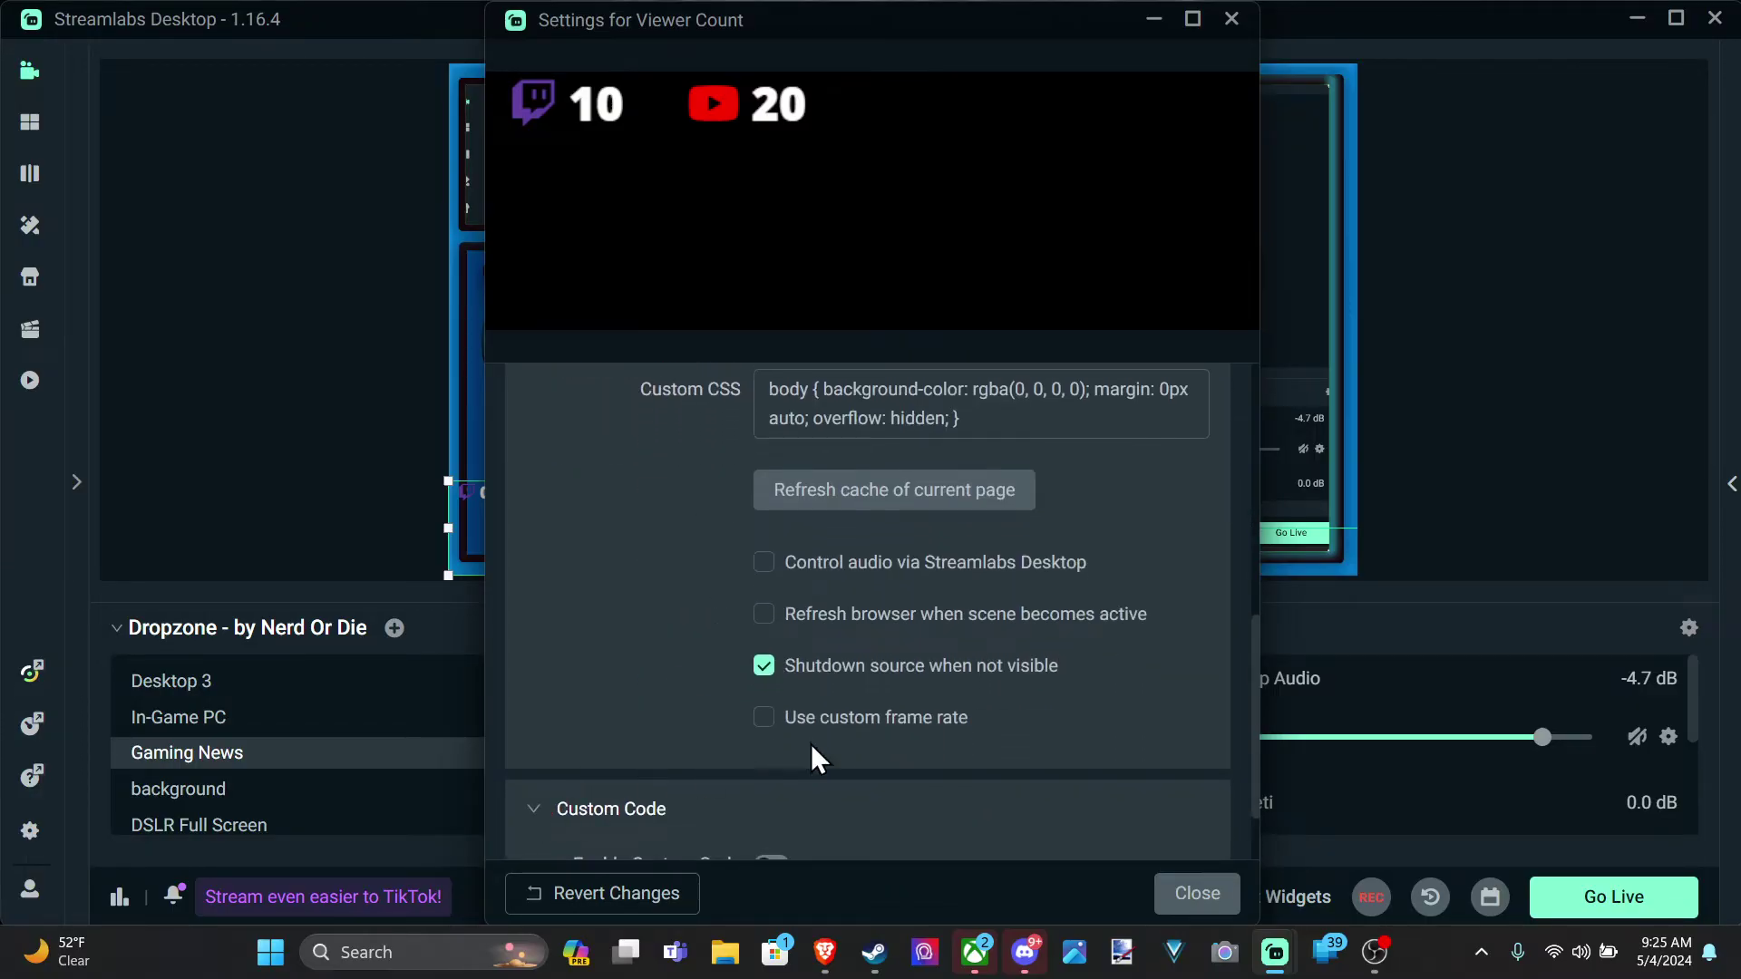
# Close the widget settings and undo an accidental move of the Gaming News image.
pyautogui.click(1172, 898)
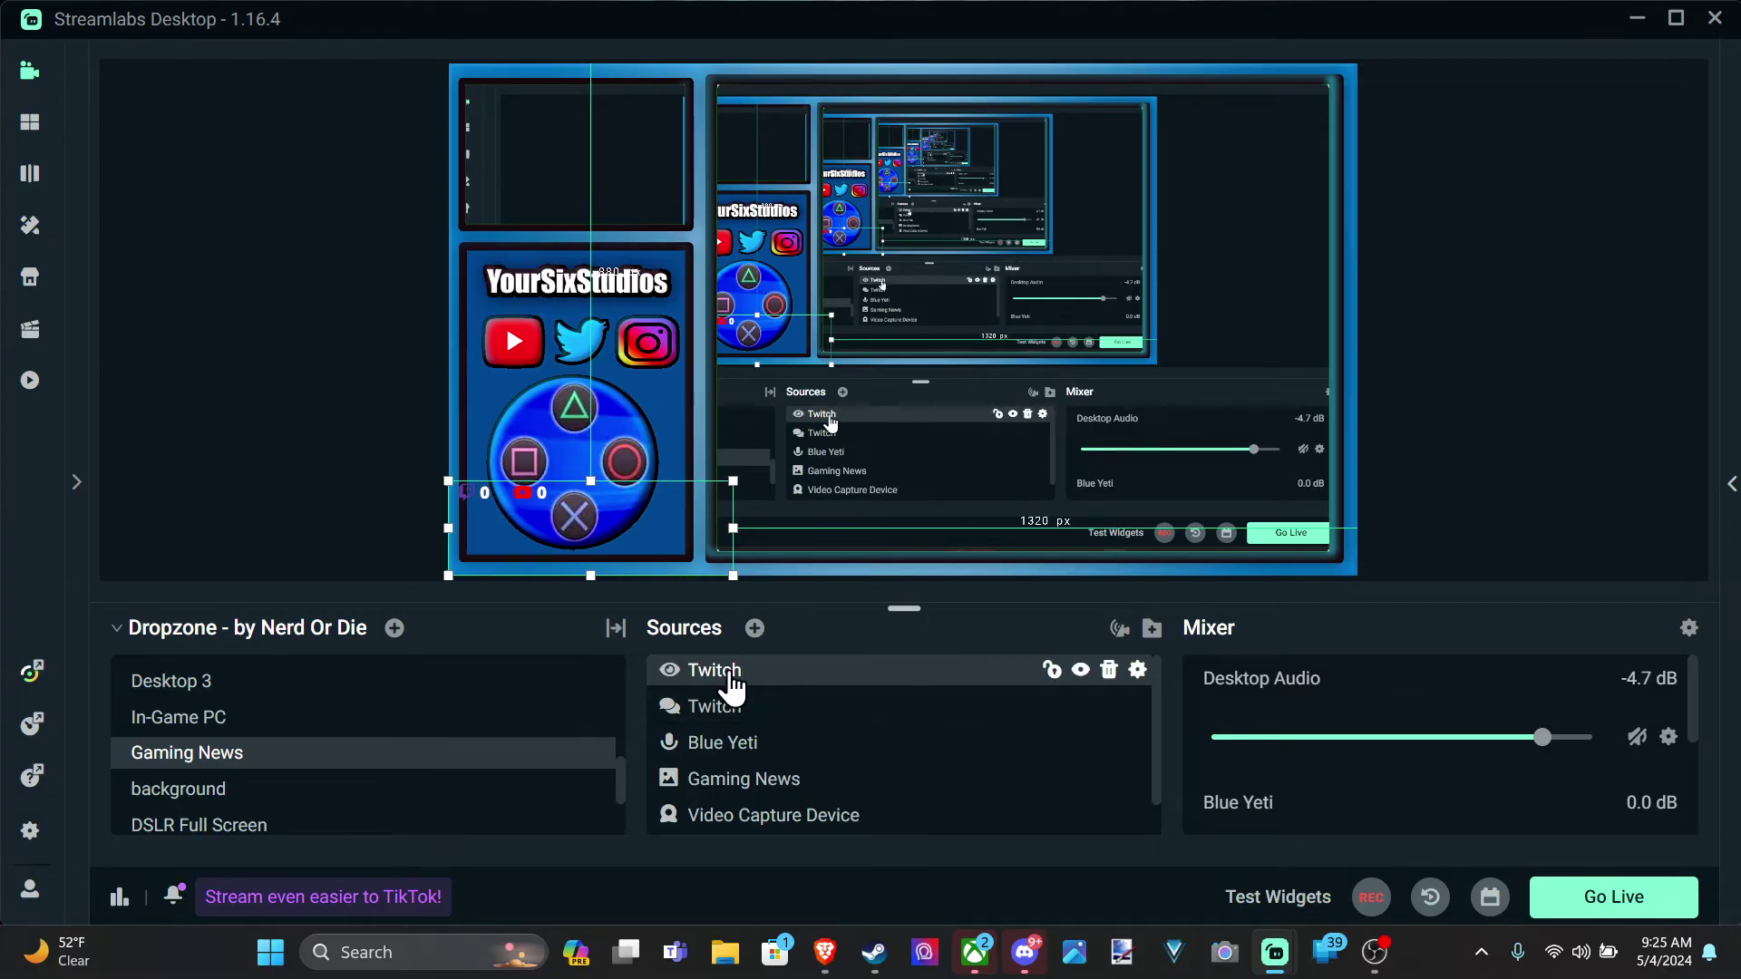
pyautogui.moveTo(728, 366); pyautogui.dragTo(789, 267)
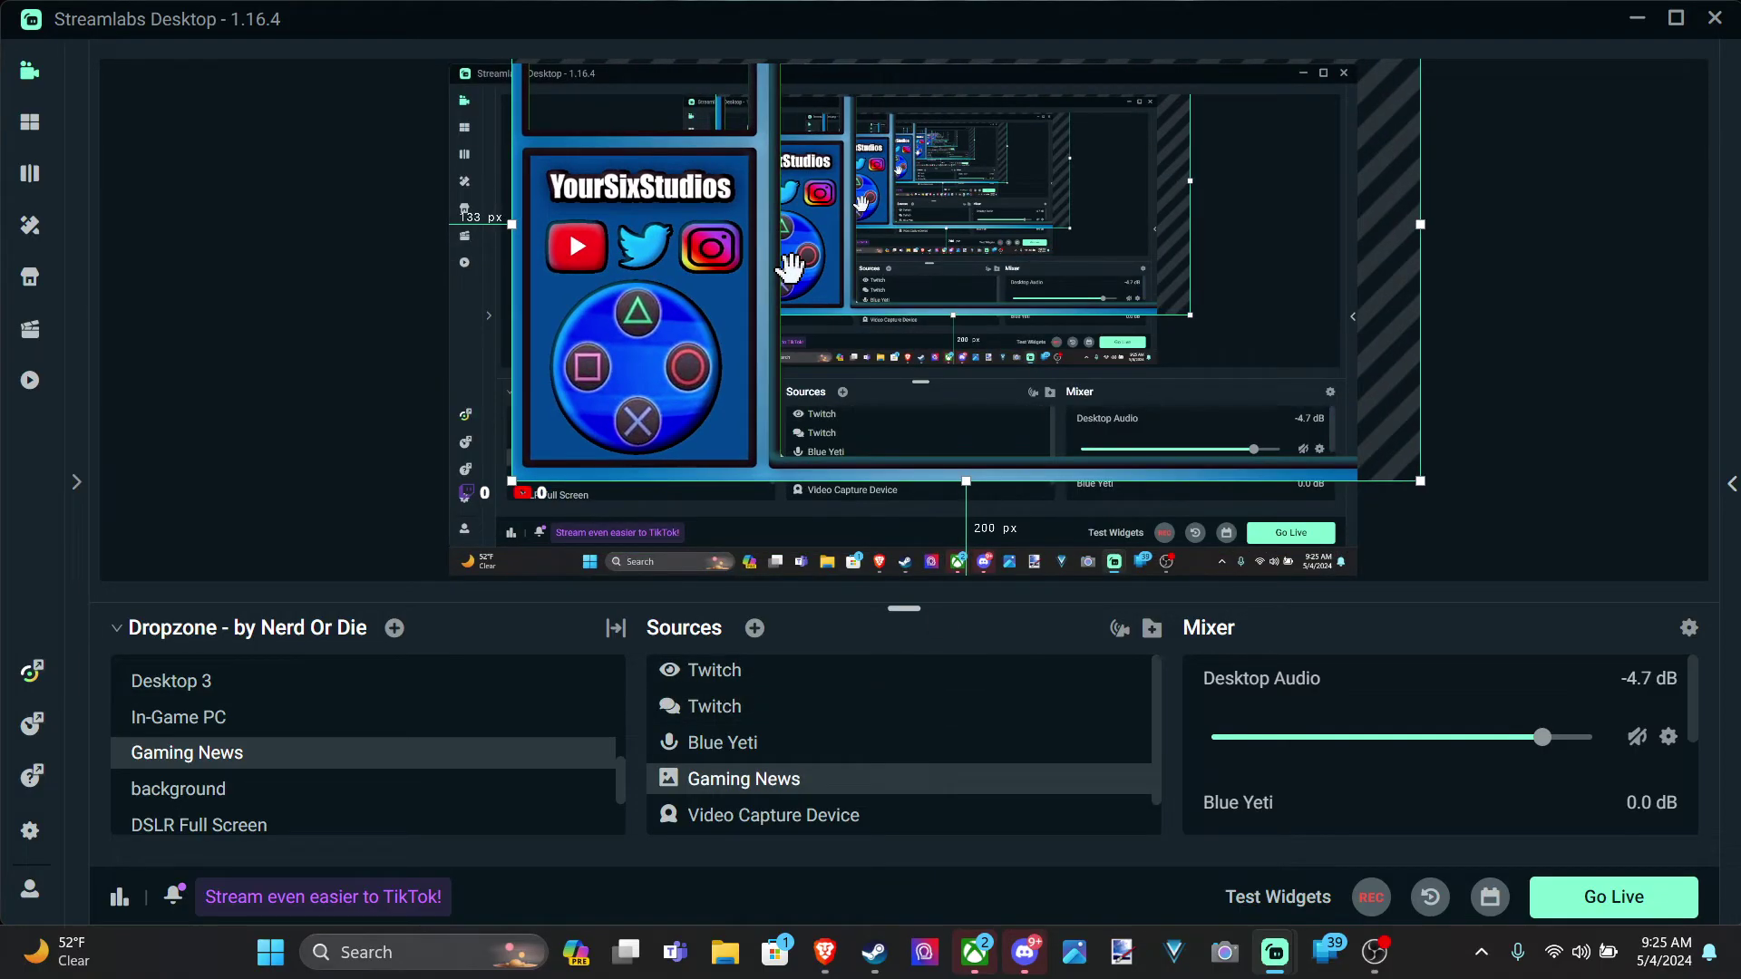
pyautogui.hotkey('ctrl', 'z')
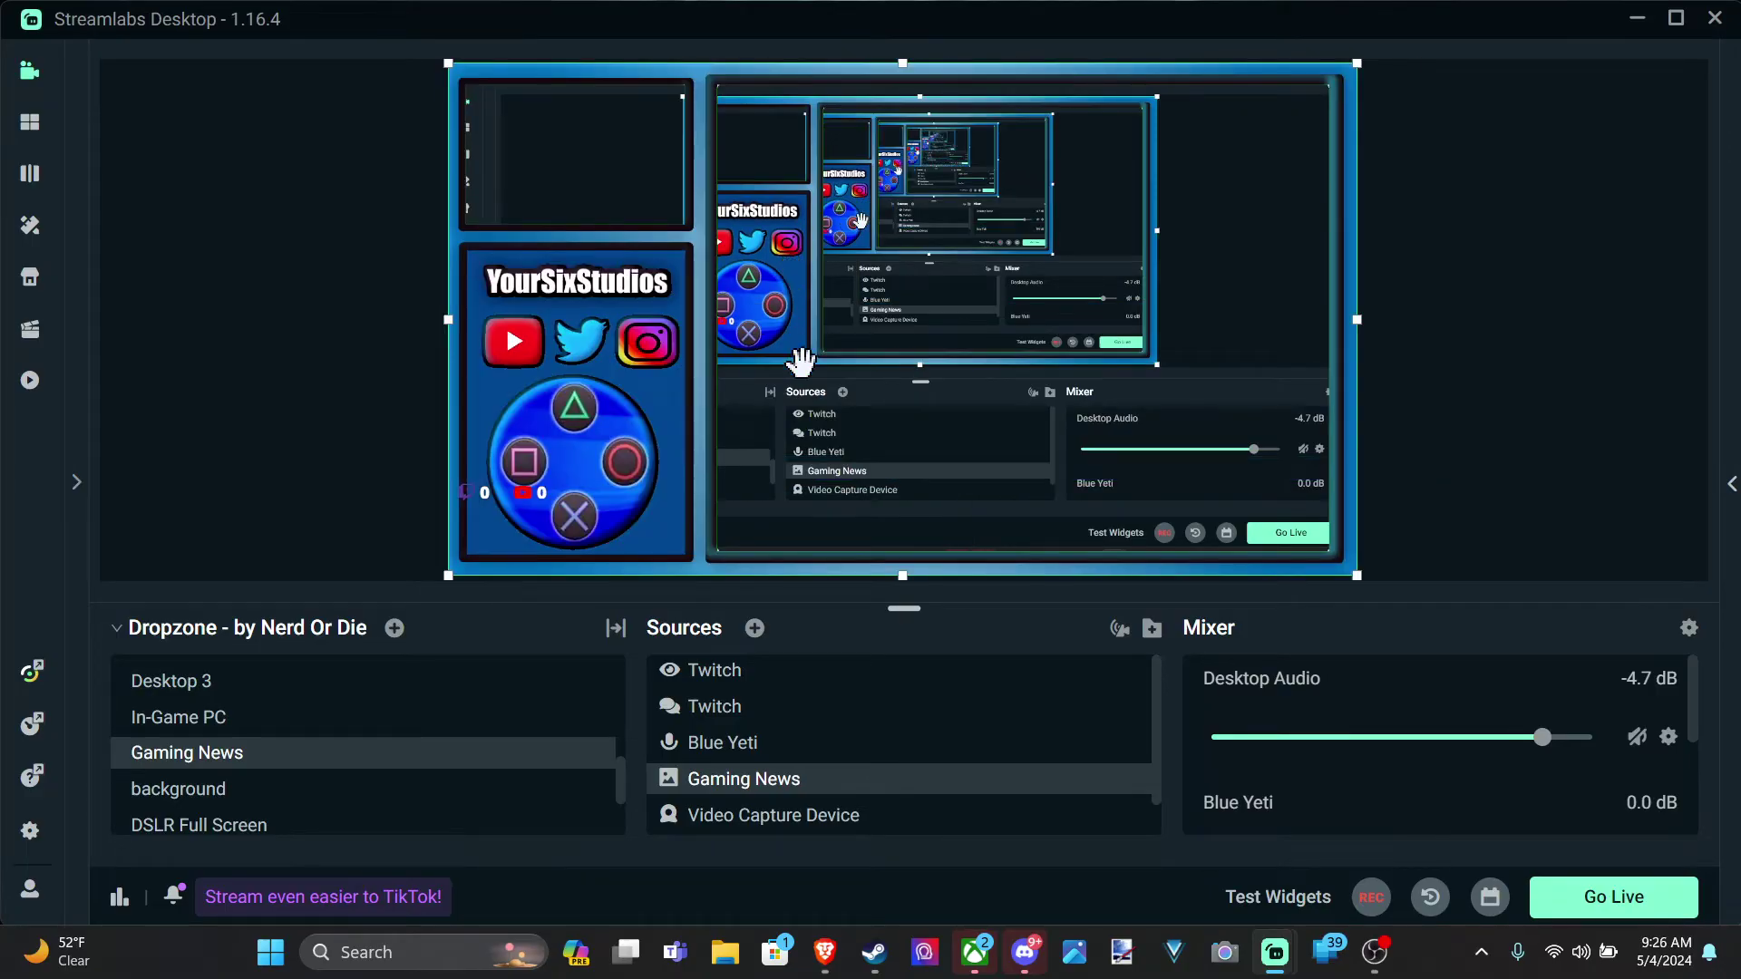
# Select the Twitch viewer count source and move and resize it into the top-left box.
pyautogui.click(743, 732)
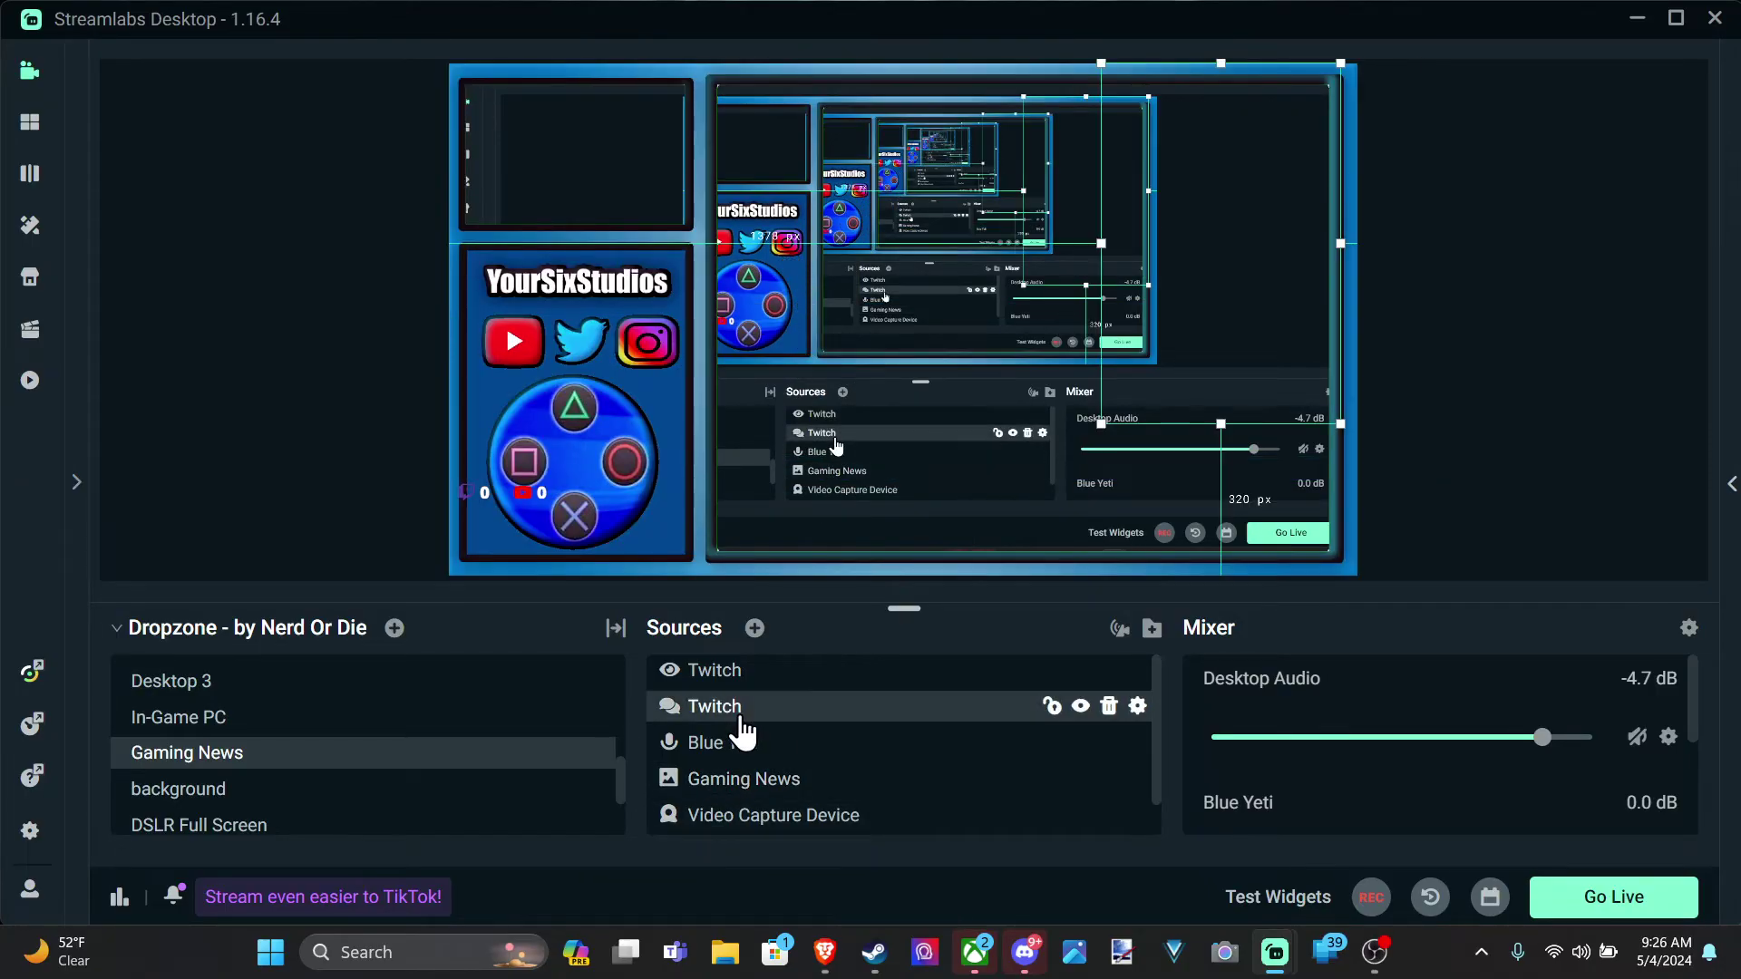
pyautogui.click(714, 669)
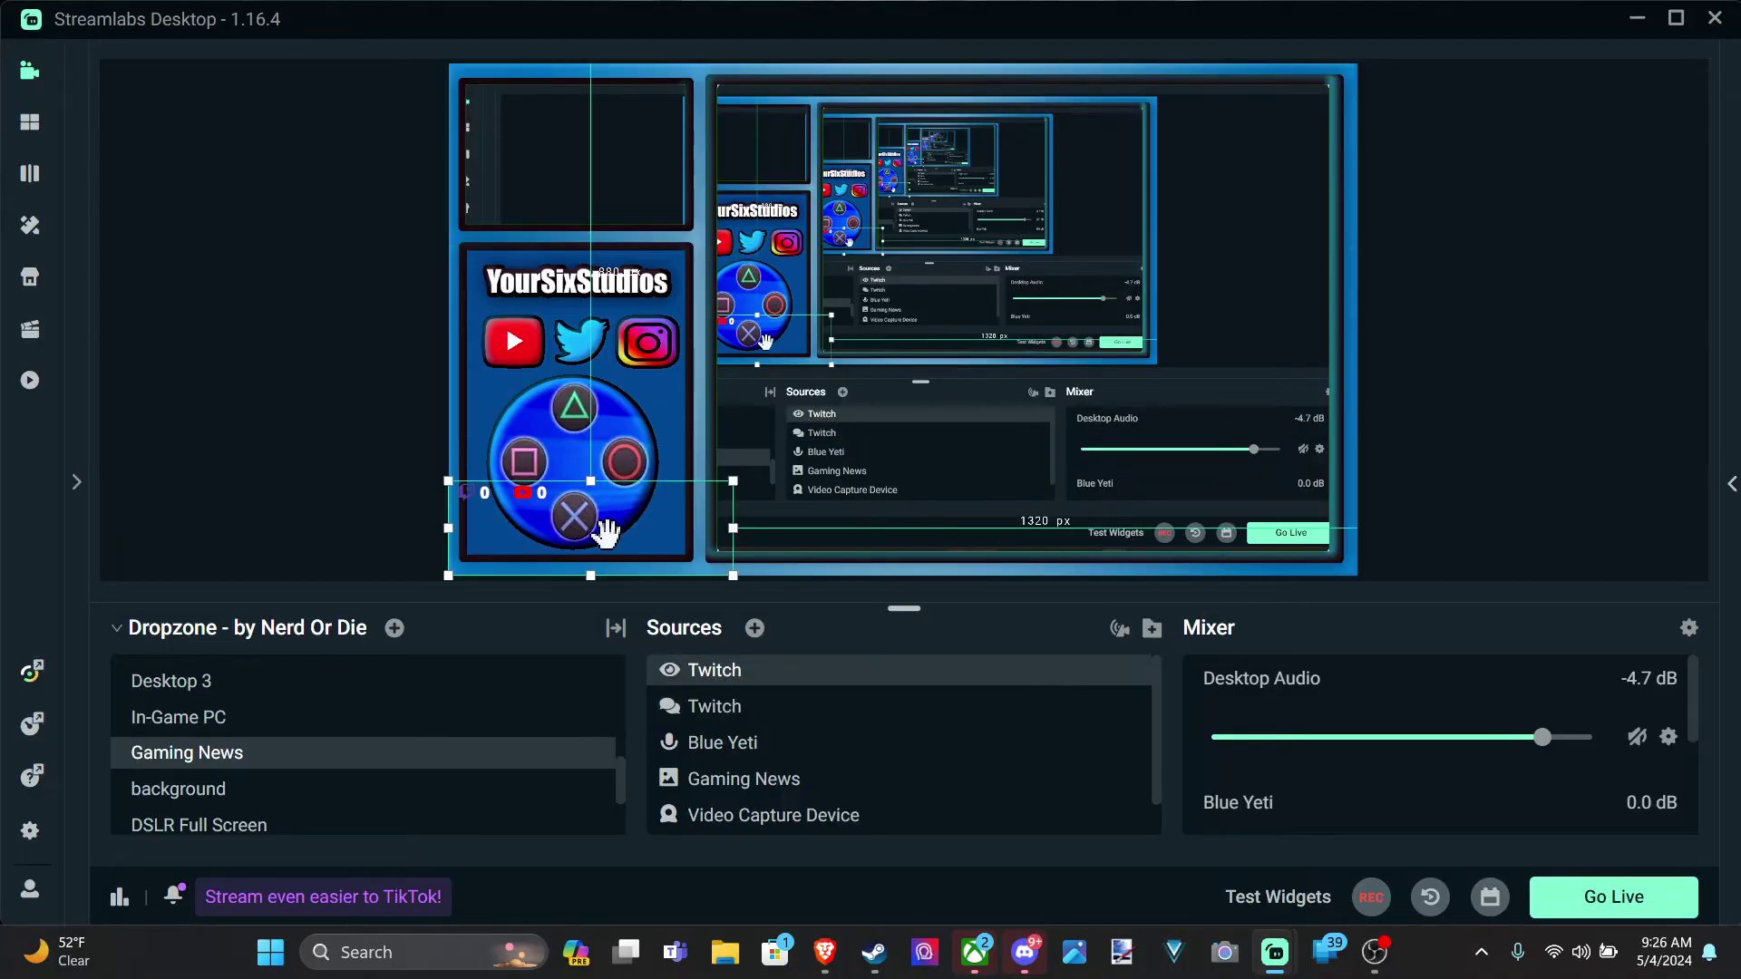
pyautogui.moveTo(606, 535)
pyautogui.mouseDown()
pyautogui.moveTo(663, 467)
pyautogui.moveTo(1254, 118)
pyautogui.mouseUp()
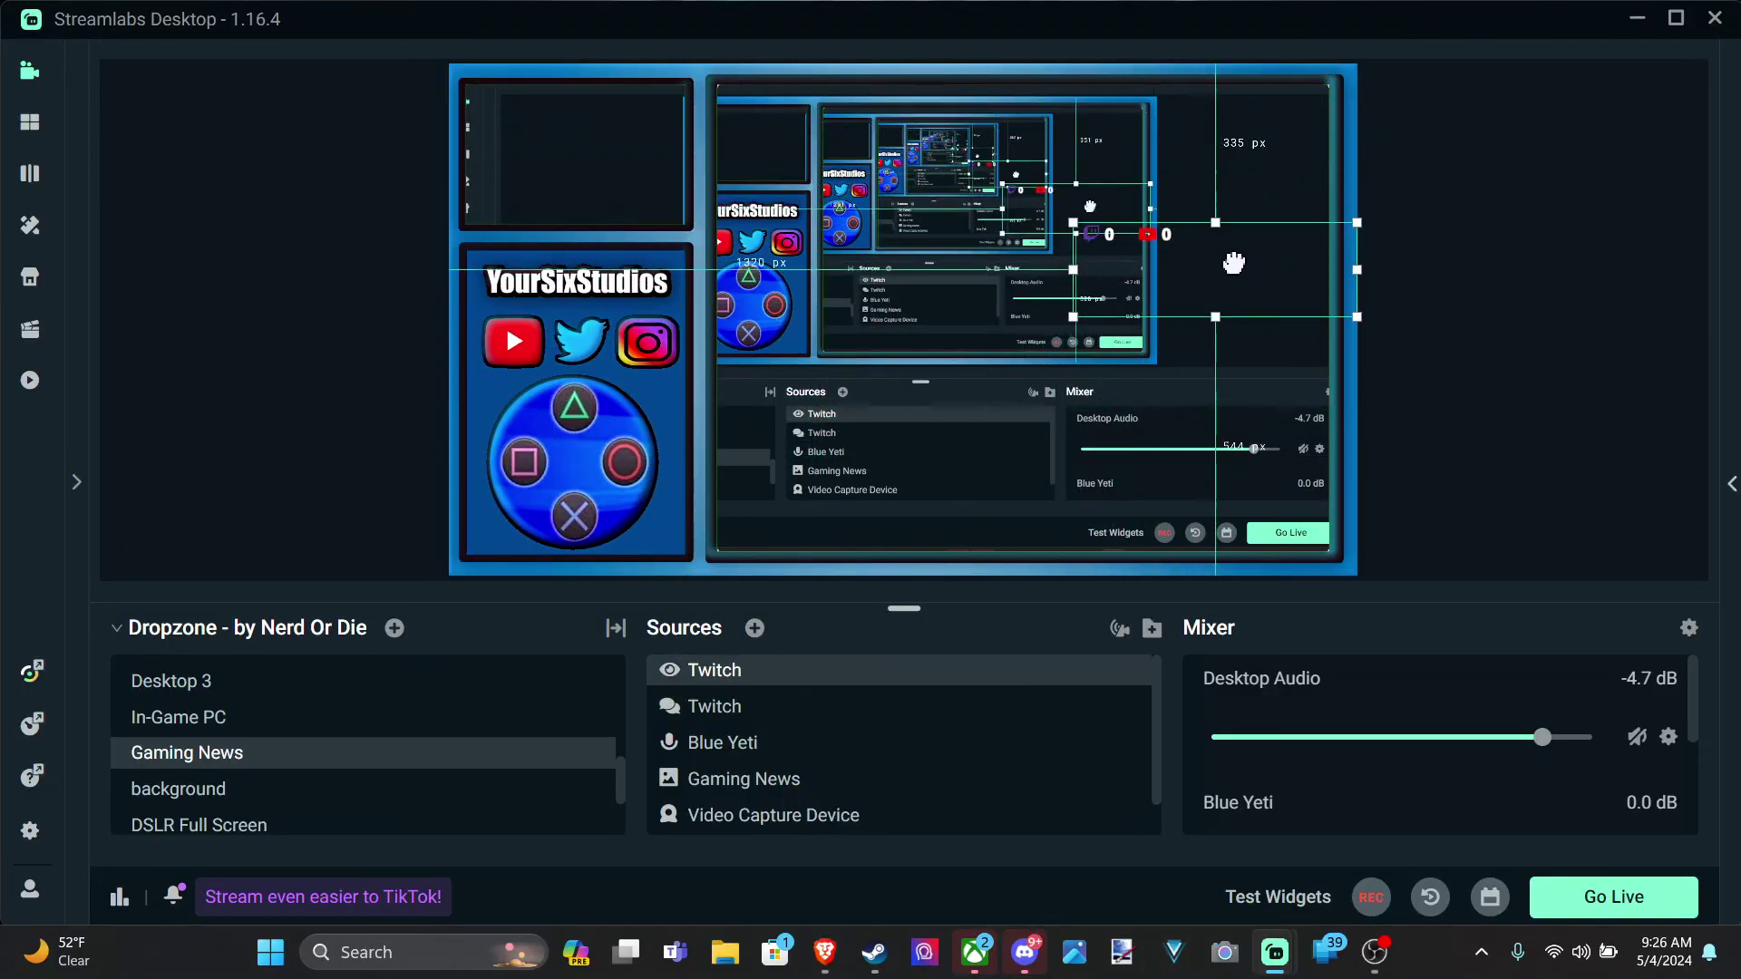
pyautogui.moveTo(1254, 117); pyautogui.dragTo(1323, 194)
pyautogui.moveTo(1447, 231)
pyautogui.mouseDown()
pyautogui.moveTo(1593, 285)
pyautogui.moveTo(1651, 342)
pyautogui.mouseUp()
pyautogui.moveTo(1451, 281)
pyautogui.mouseDown()
pyautogui.moveTo(1411, 245)
pyautogui.moveTo(766, 232)
pyautogui.mouseUp()
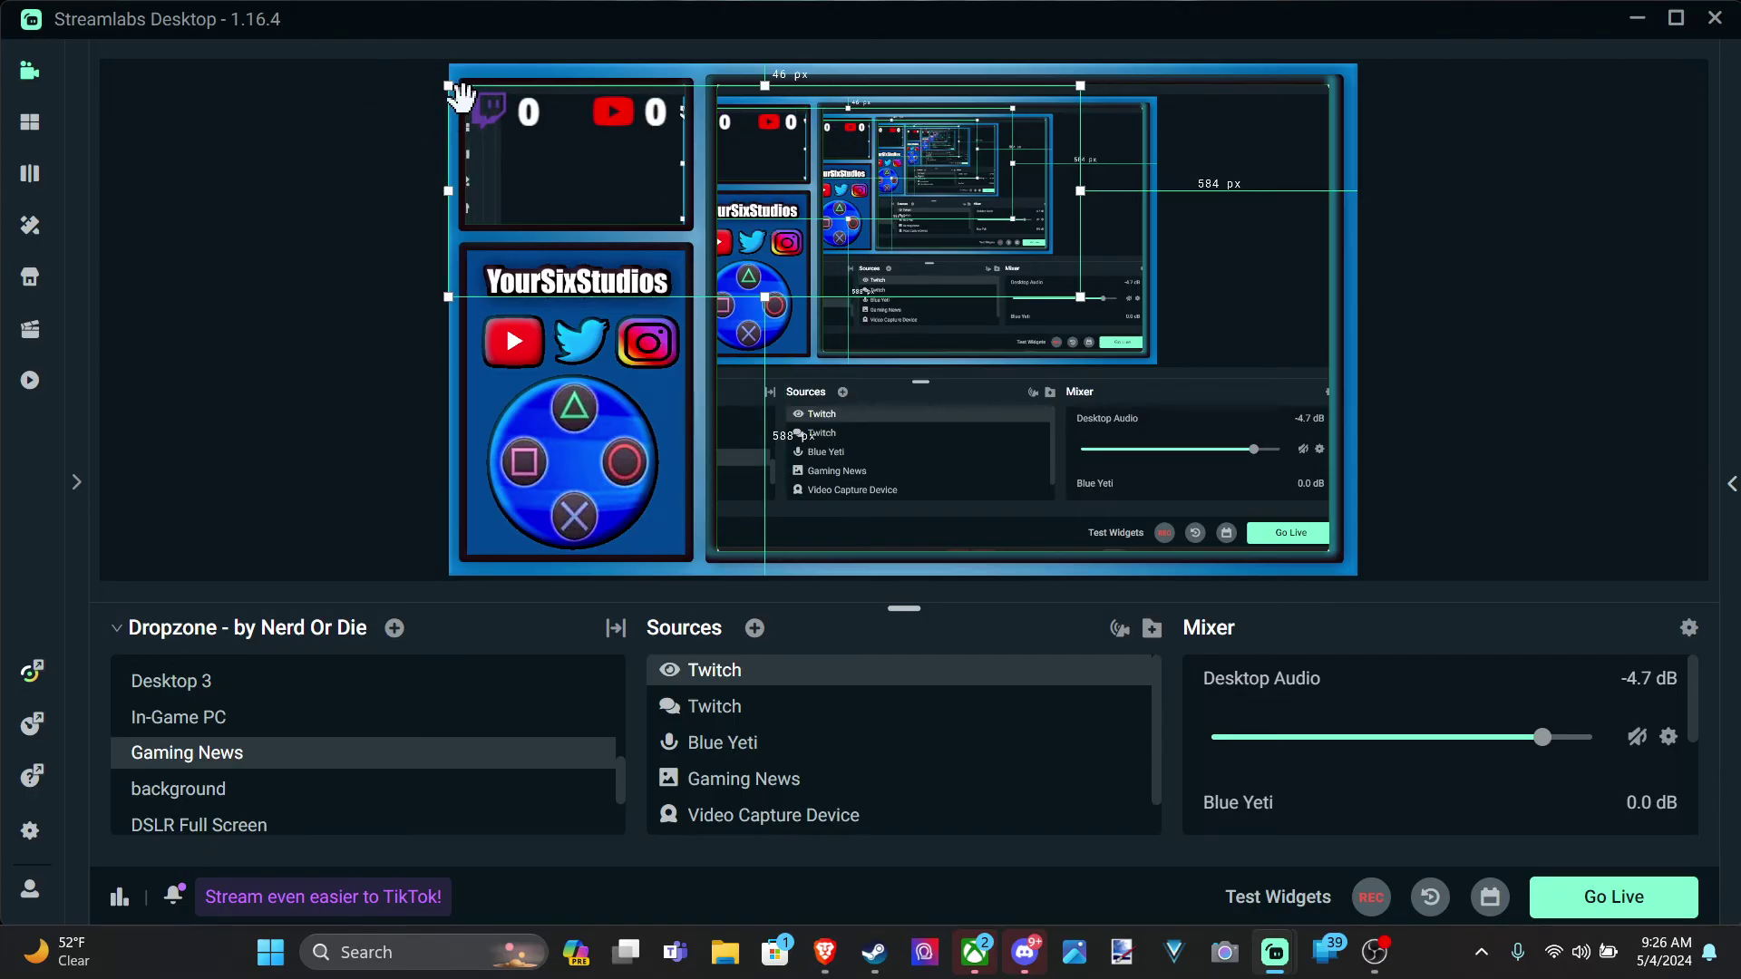
# Delete the Twitch viewer count widget, then request removal of the other Twitch source.
pyautogui.click(322, 253)
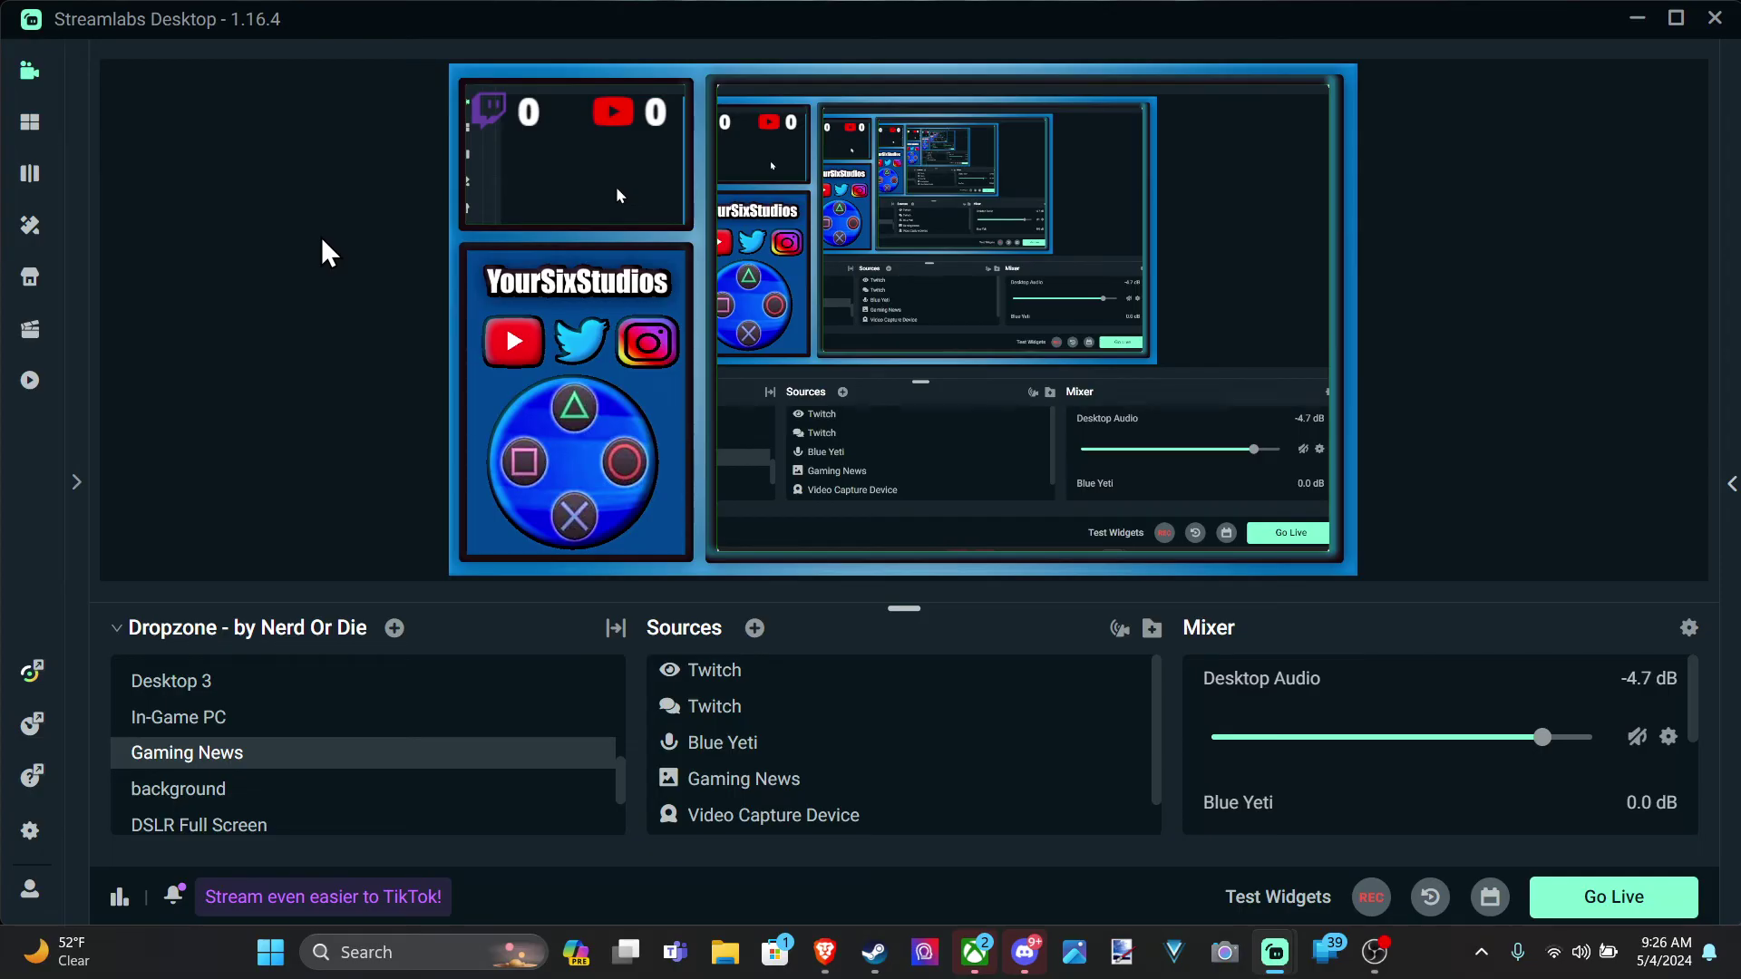
pyautogui.click(633, 119)
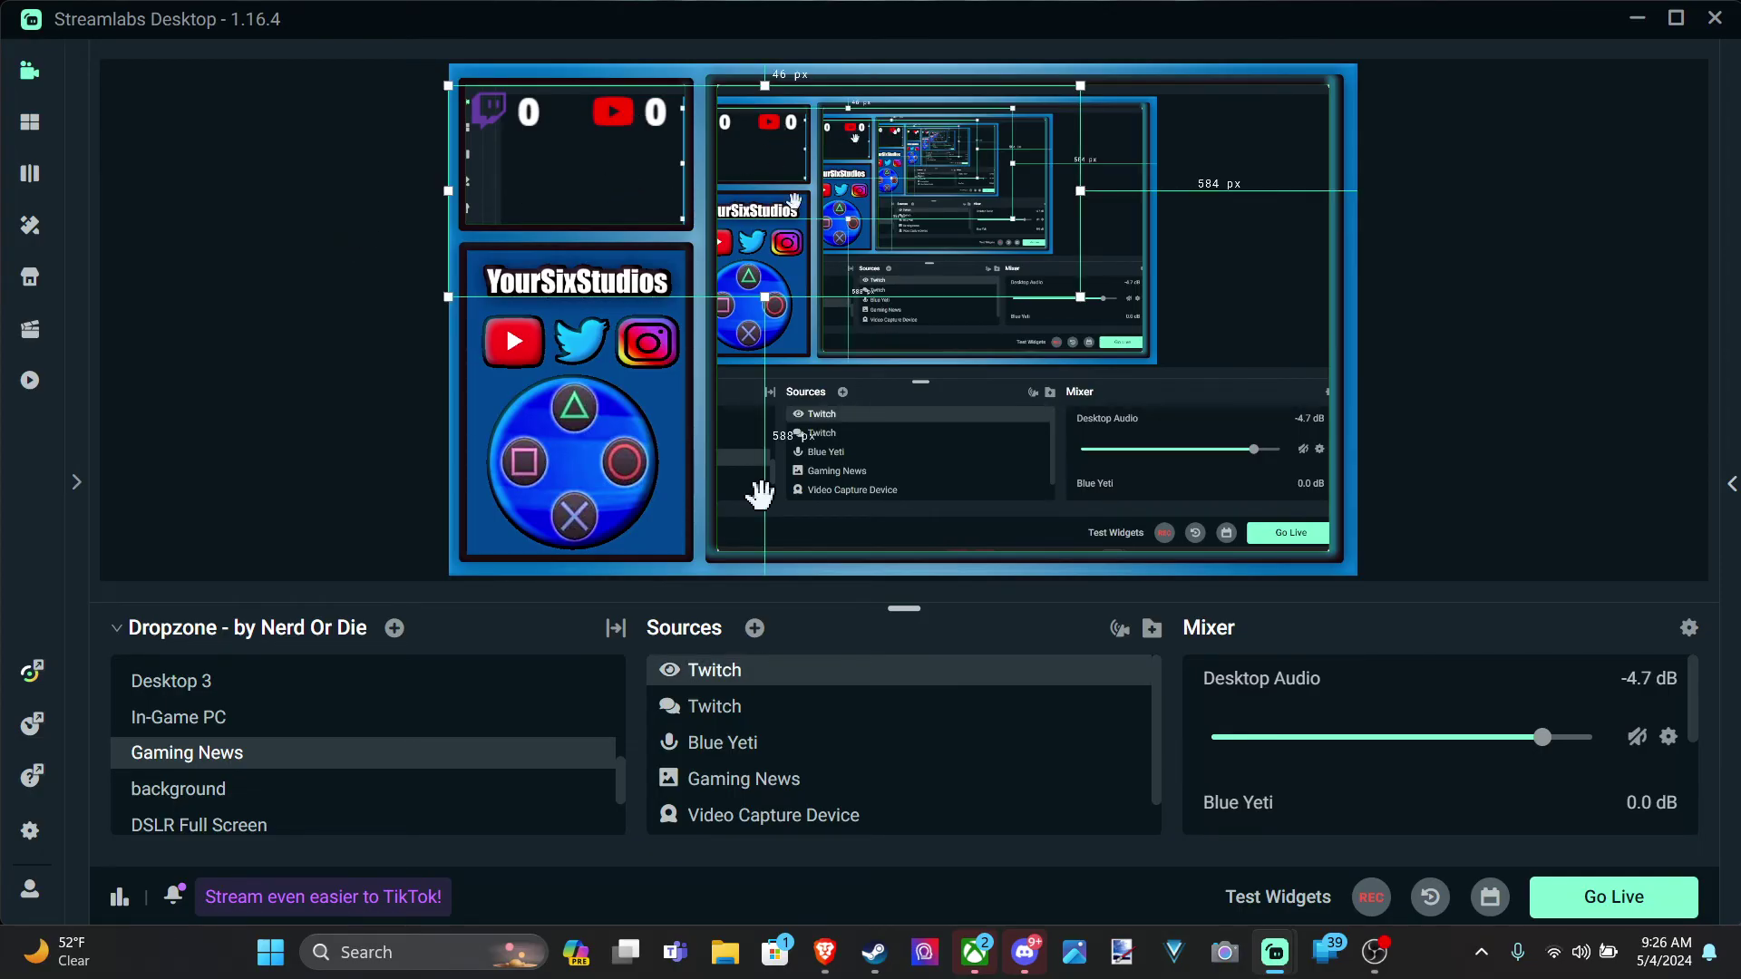
pyautogui.moveTo(898, 670)
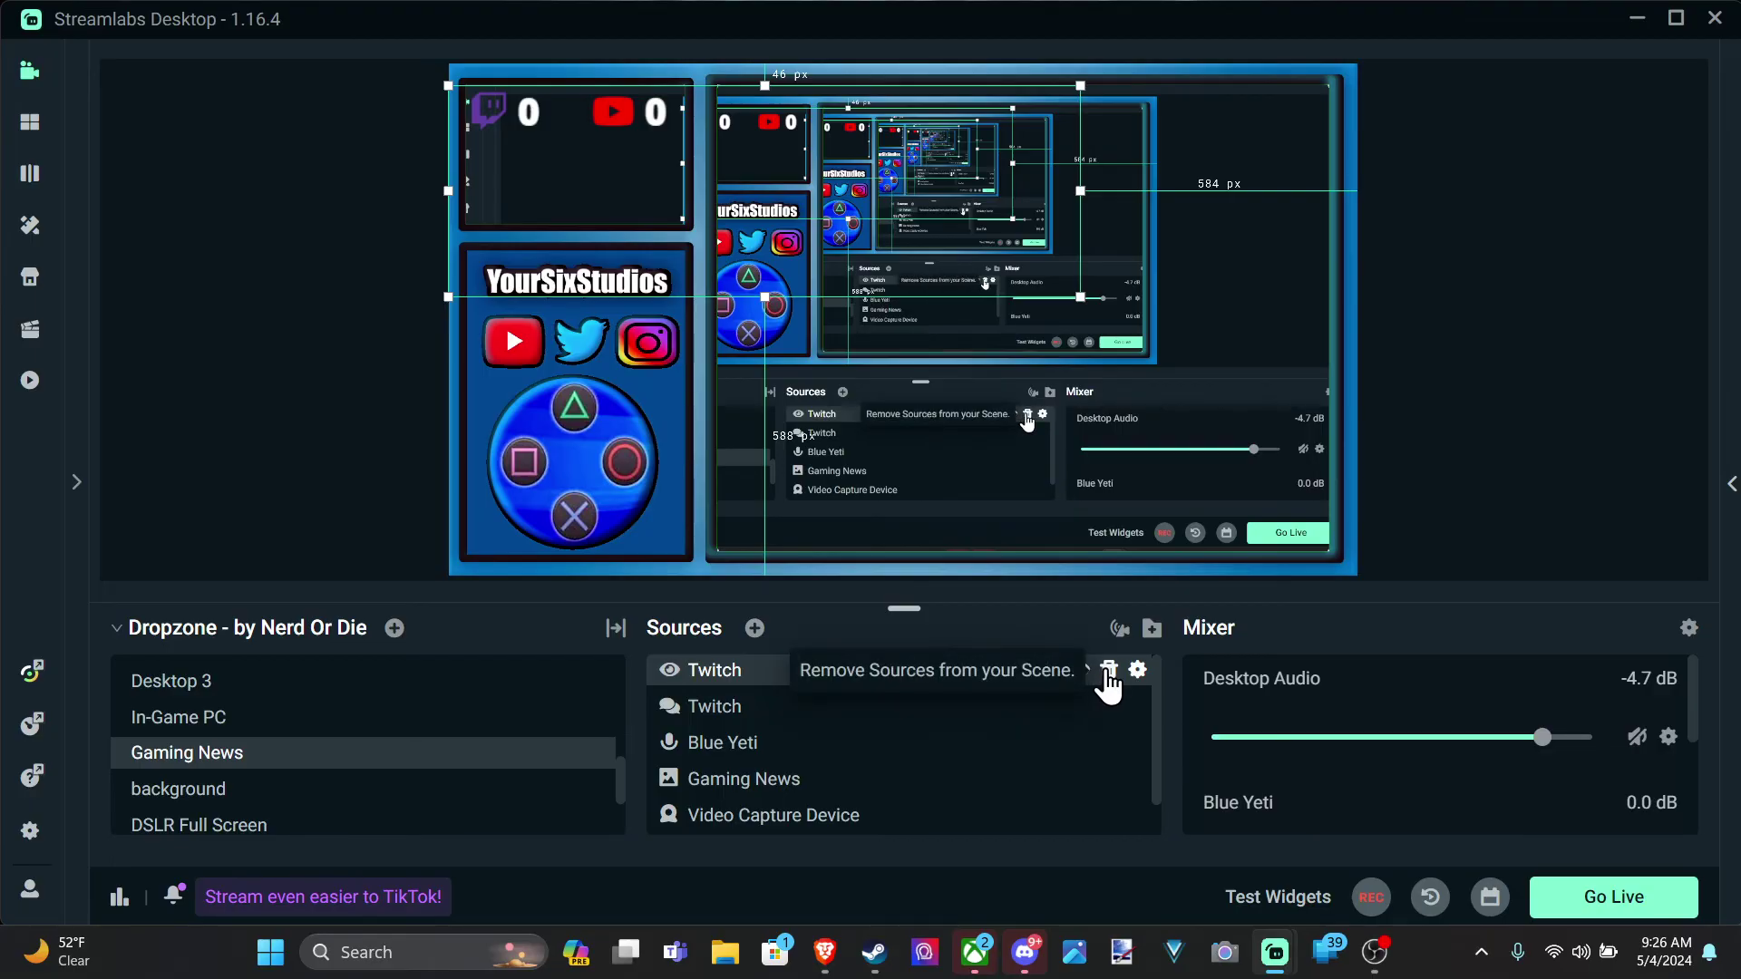
pyautogui.click(1105, 671)
pyautogui.click(937, 479)
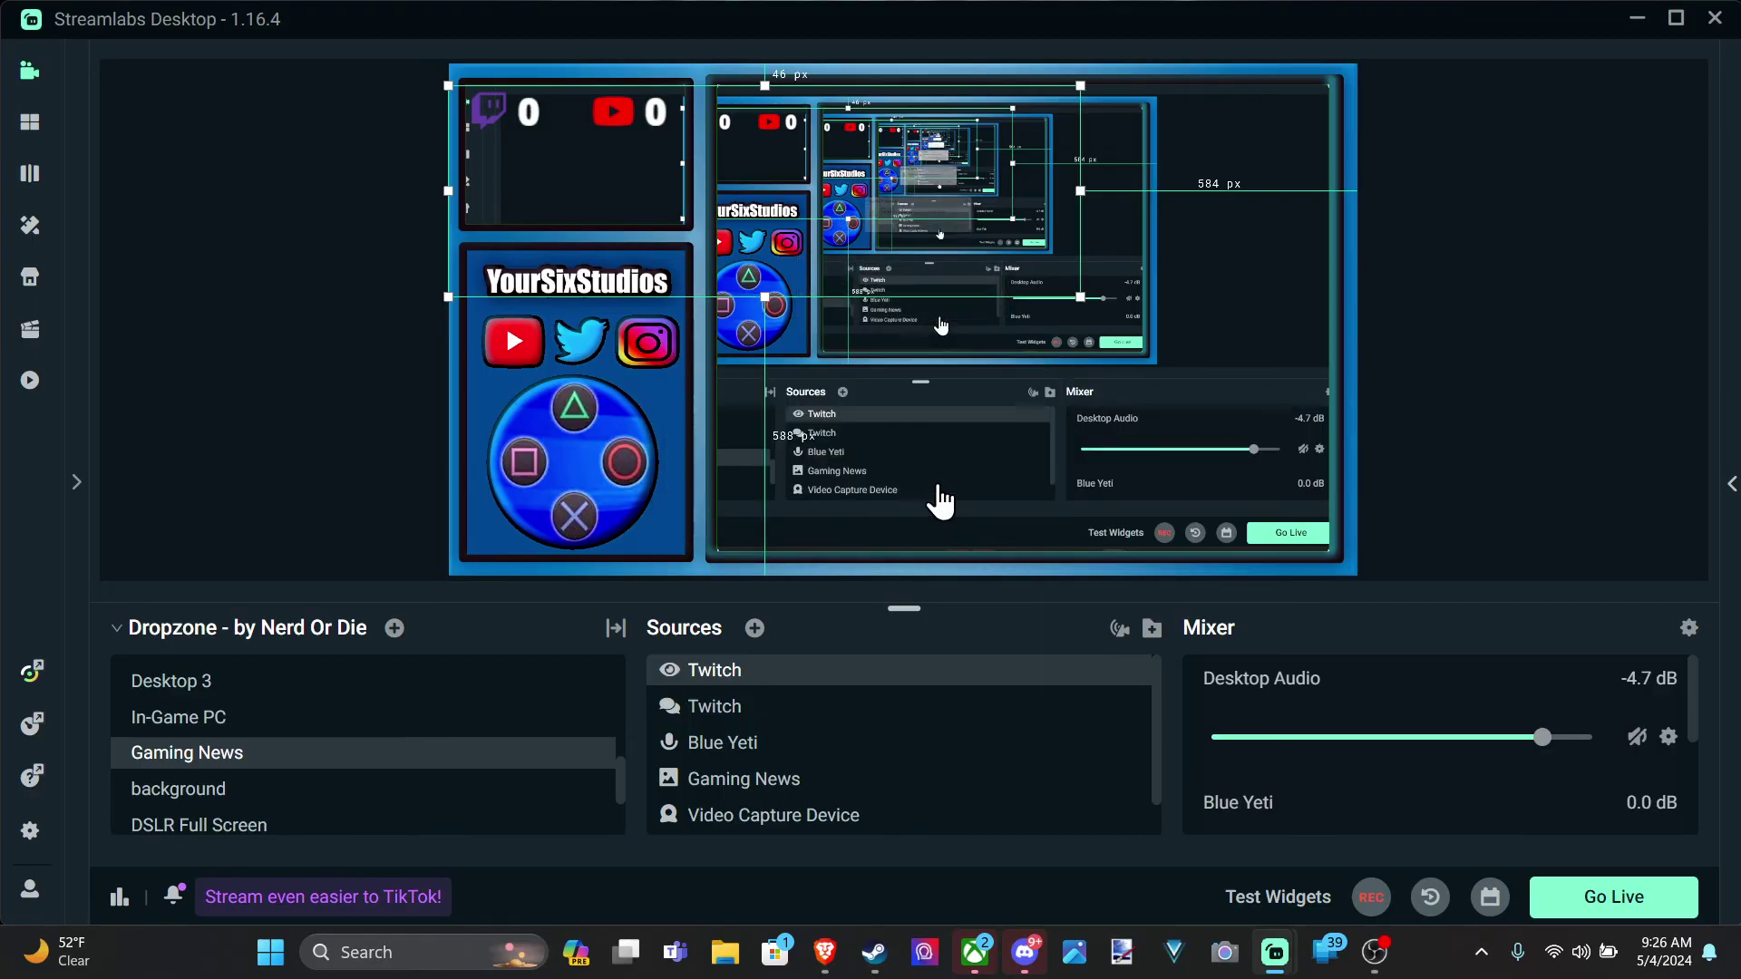
pyautogui.click(755, 673)
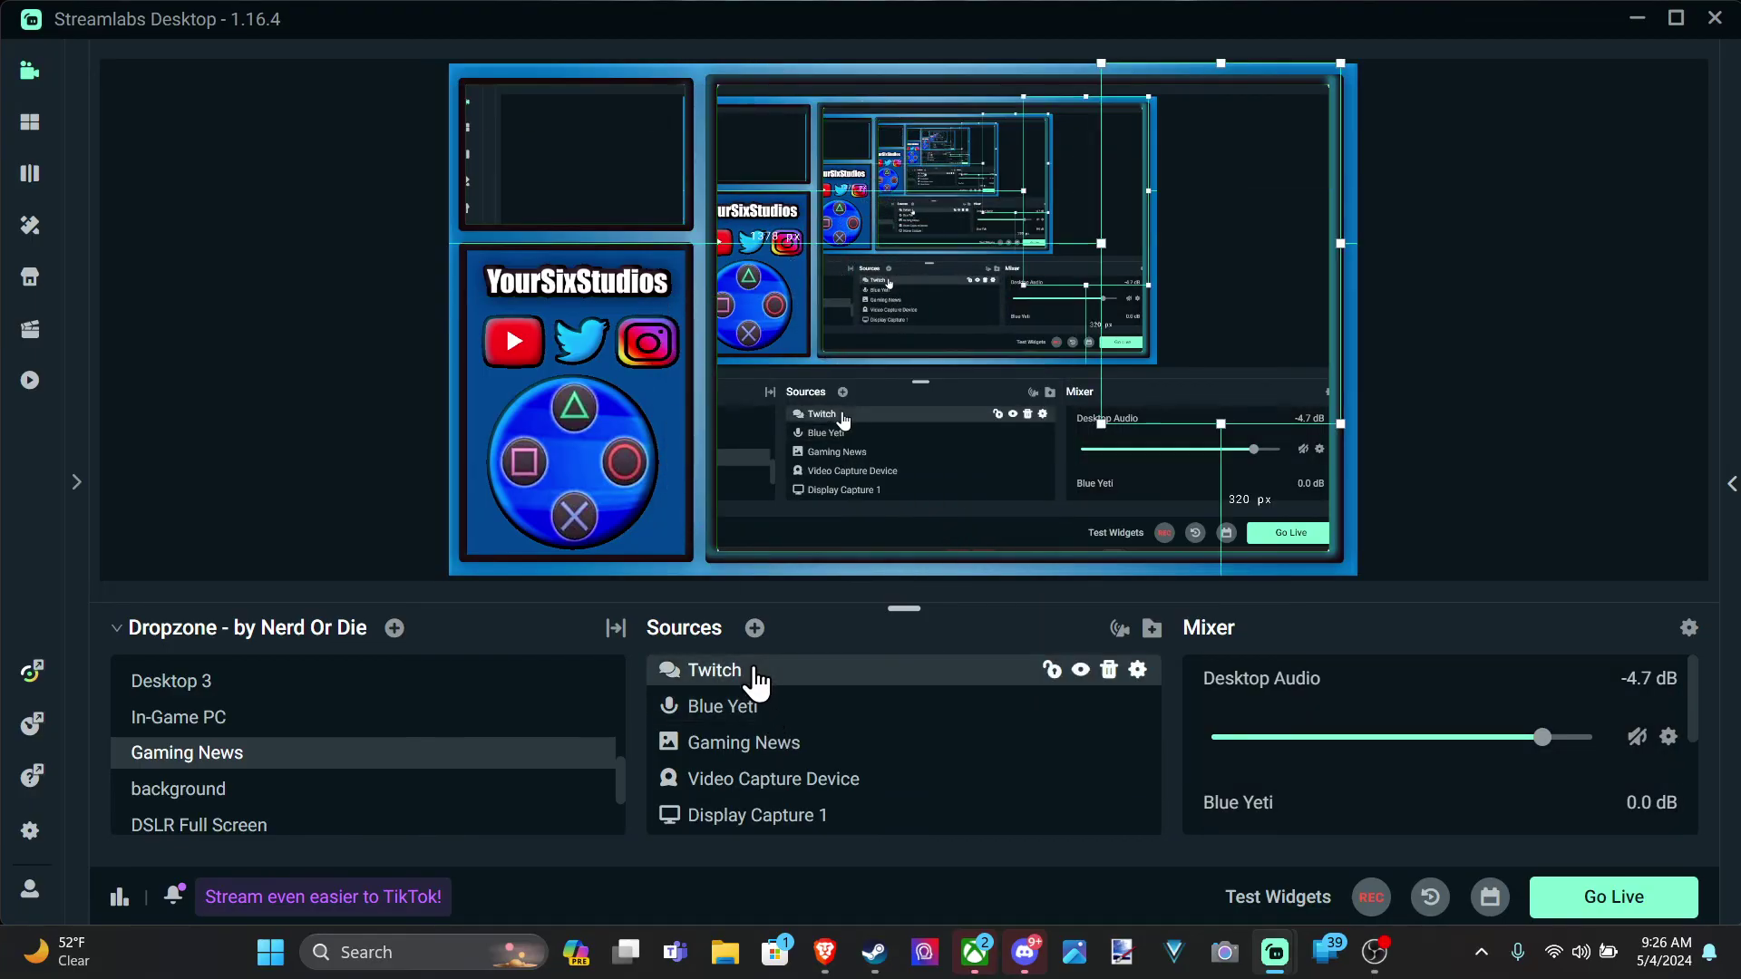
pyautogui.click(1110, 672)
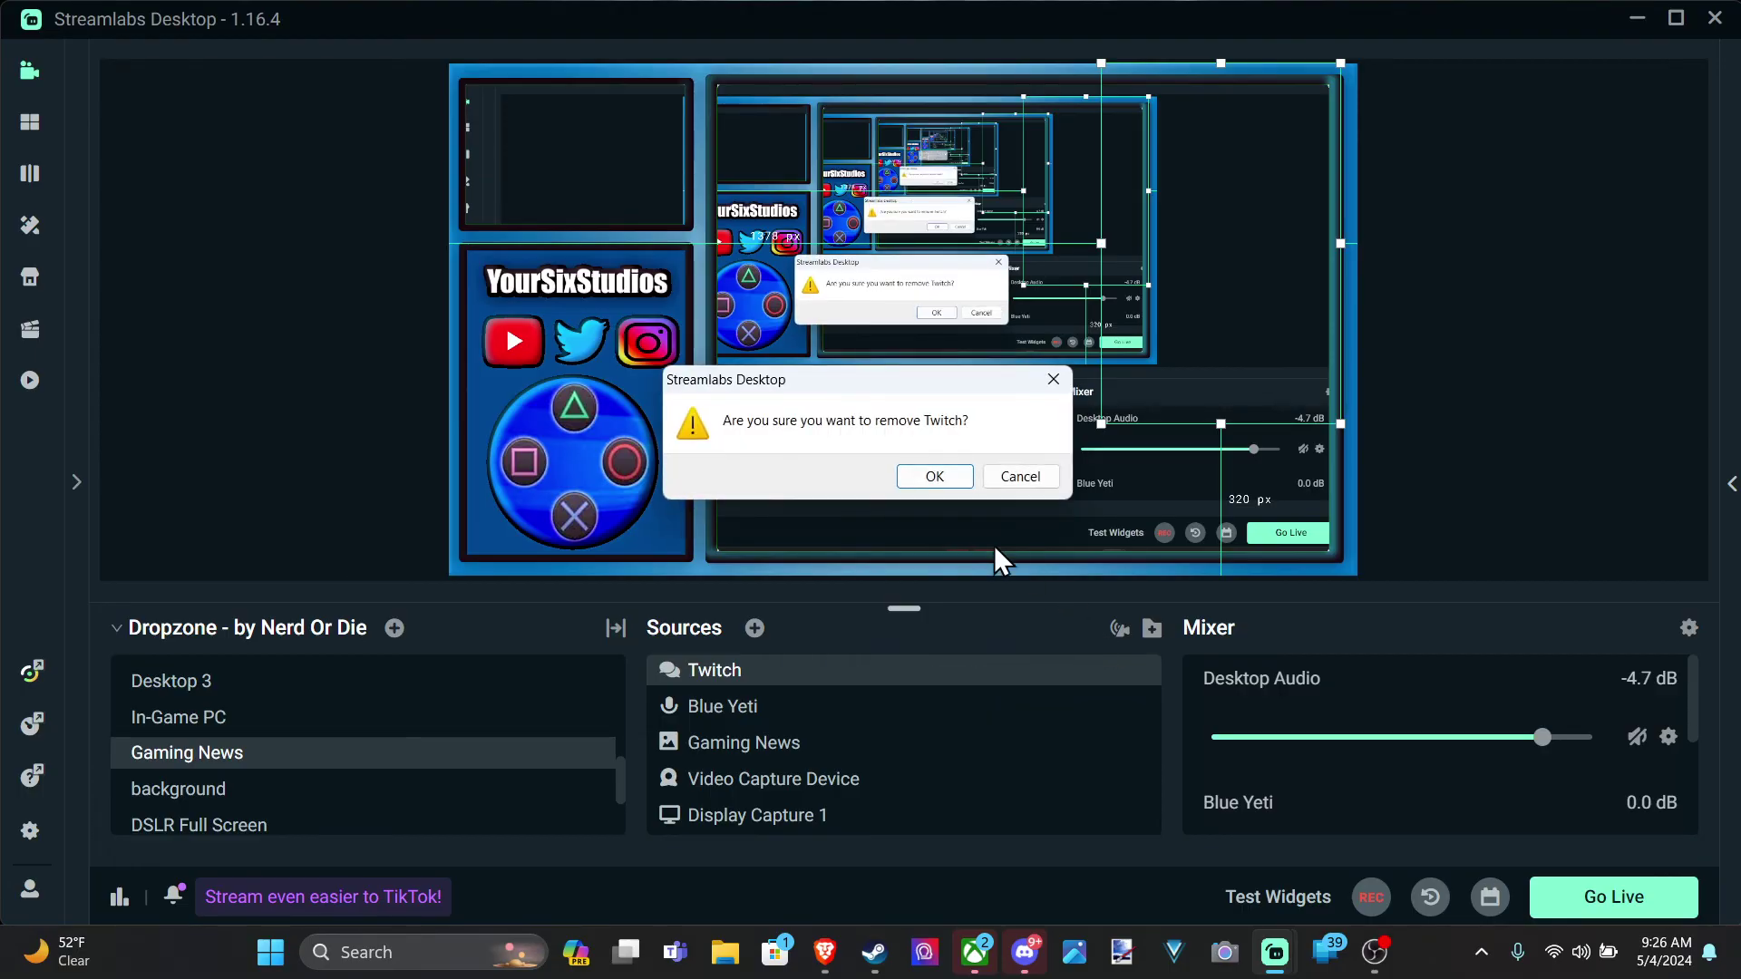